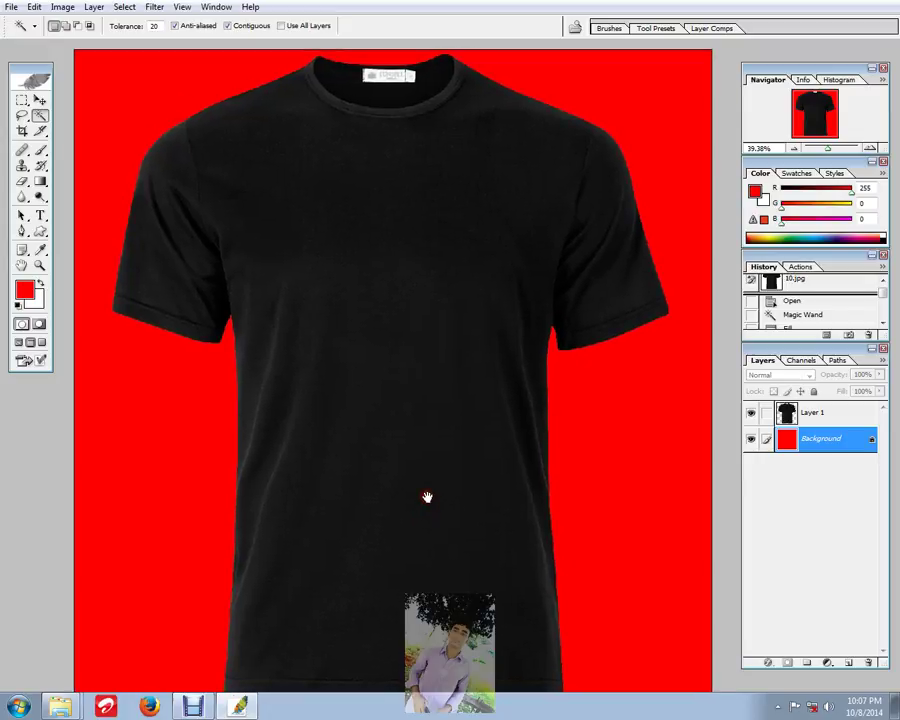
Step: Start a text layer on the lower part of the shirt with white 72 pt type
scroll(427, 497, down, 2)
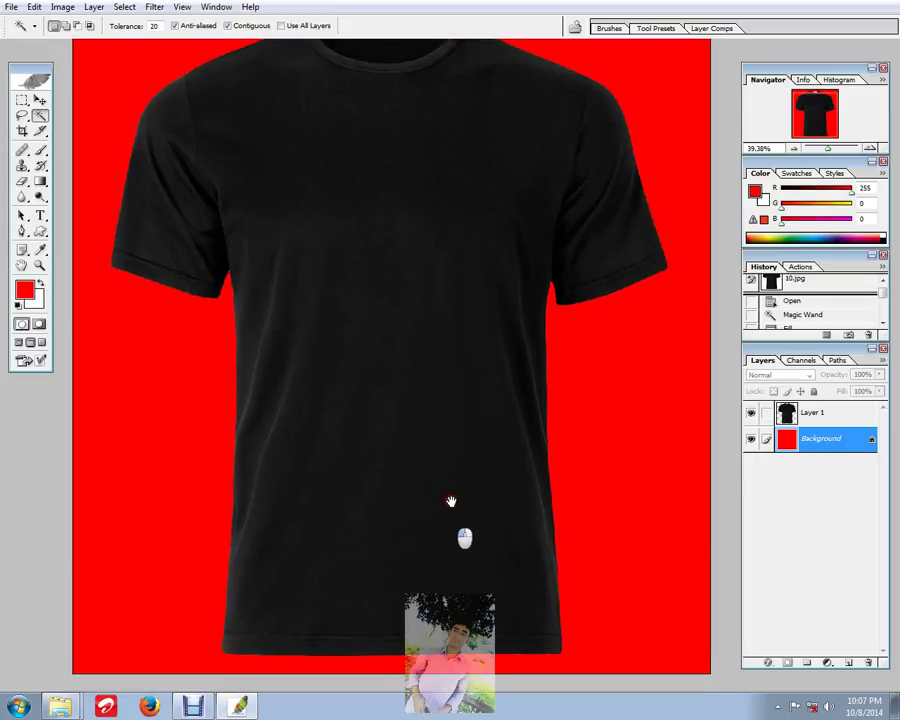
click(38, 216)
click(289, 498)
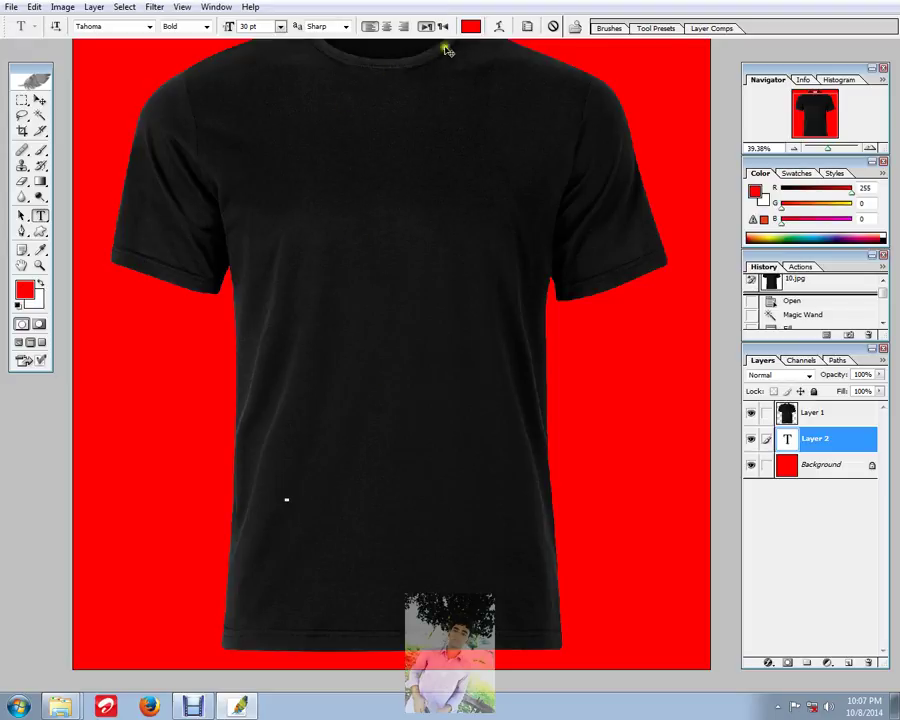
click(470, 26)
click(282, 270)
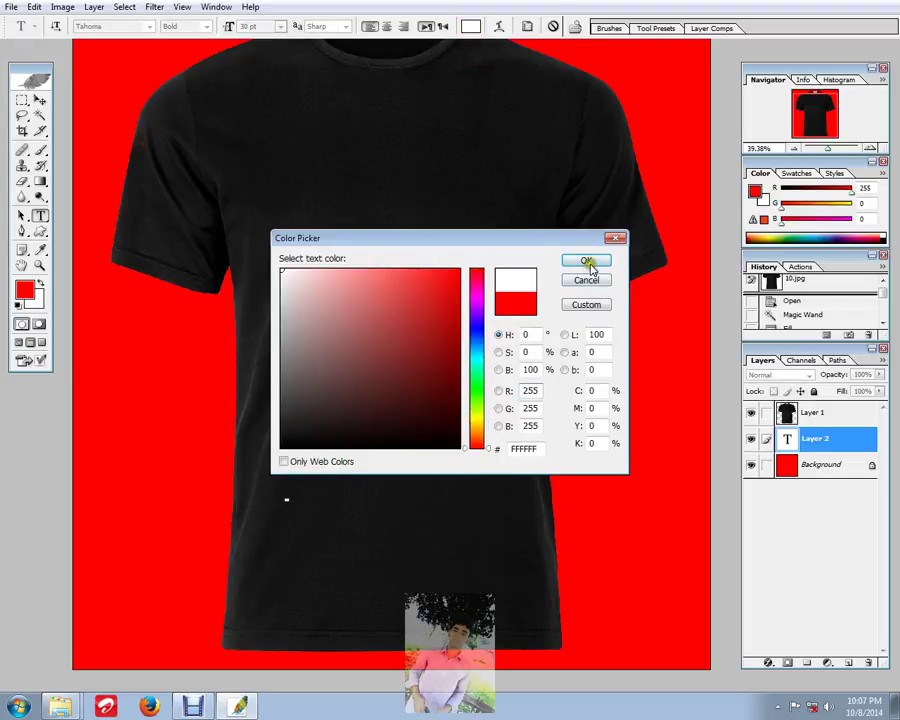
click(587, 261)
click(281, 26)
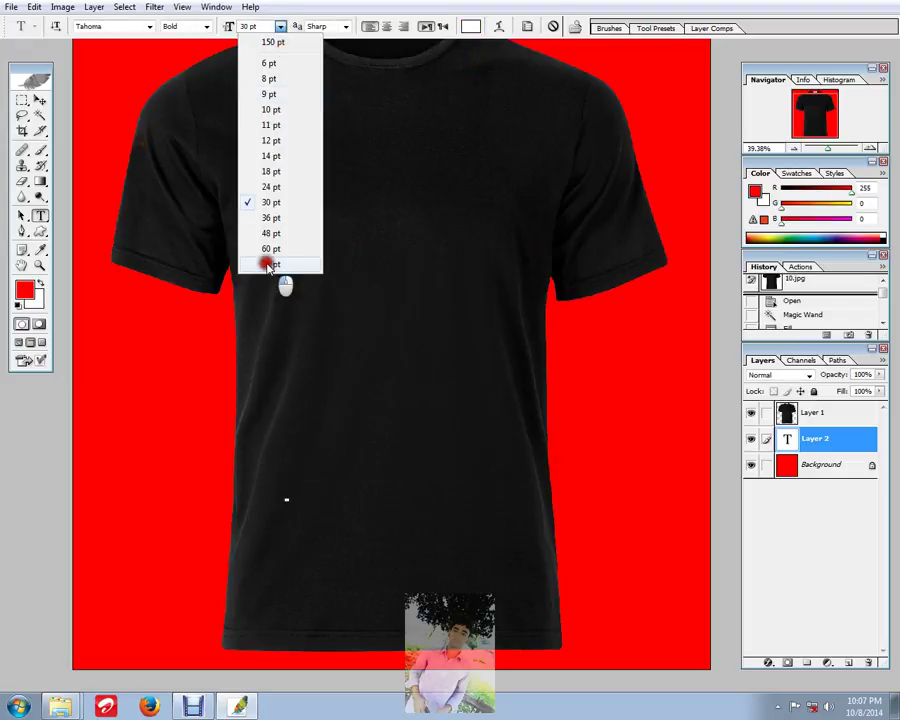
click(268, 265)
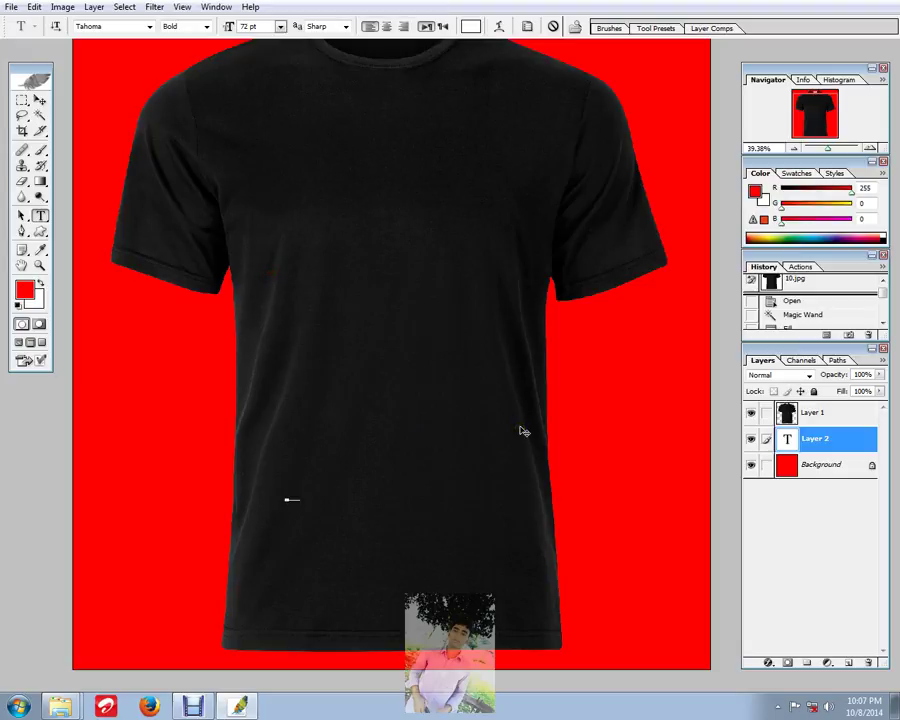
Step: Bring the text layer in front of the shirt and complete its text as "Project 13 & 14"
click(41, 101)
key(ctrl+shift+bracketright)
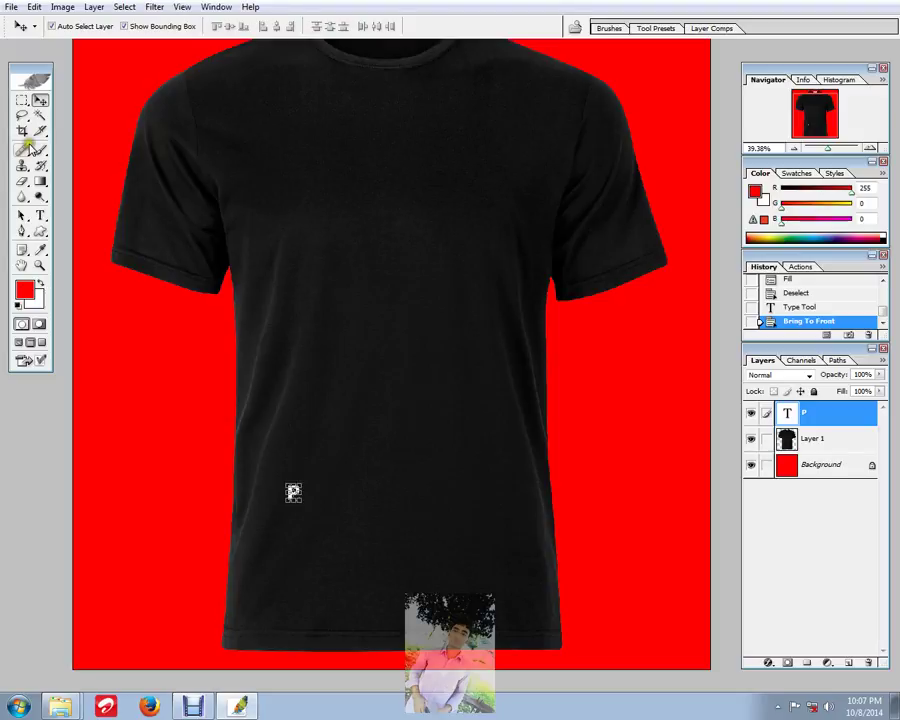
key(t)
click(293, 491)
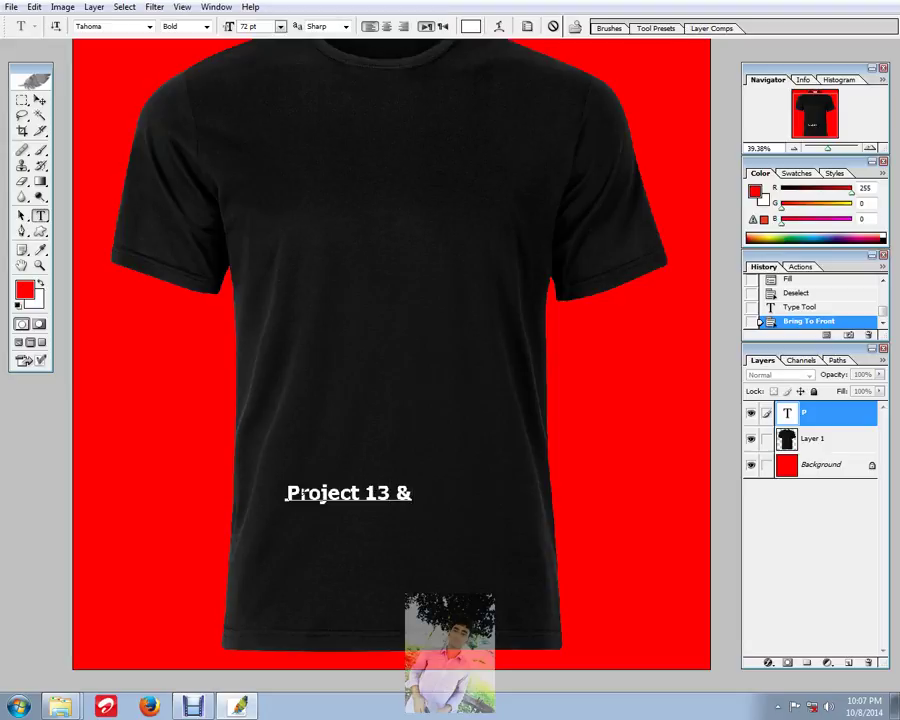
Step: Enlarge the "Project 13 & 14" text to about 280% and move it up onto the shirt's chest
click(40, 100)
drag(437, 503, 620, 690)
drag(538, 472, 524, 176)
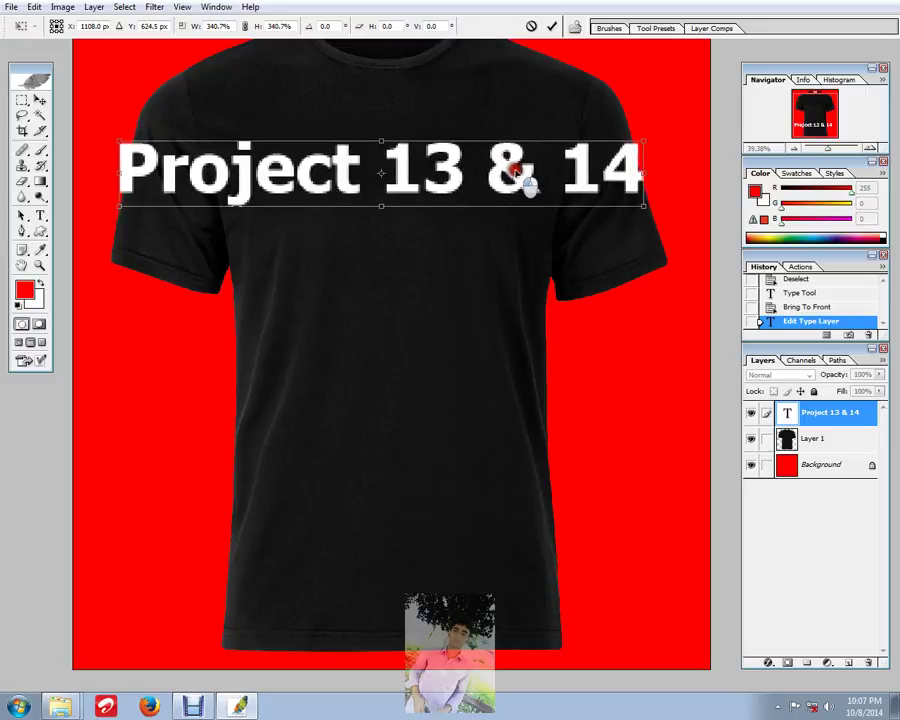
drag(644, 208, 572, 192)
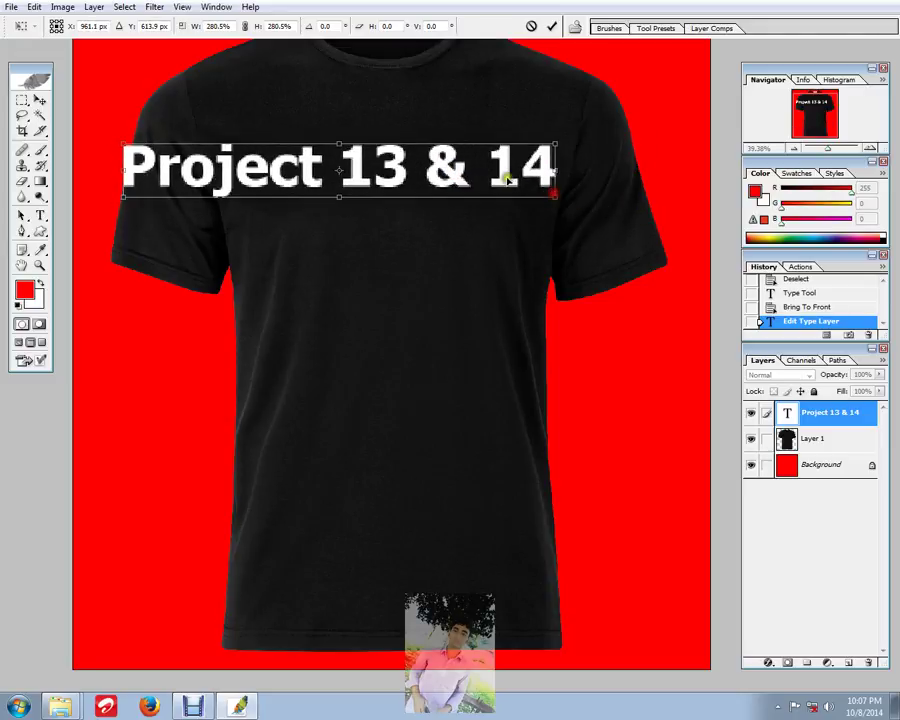
mouse_move(508, 177)
mouse_down()
mouse_move(542, 181)
mouse_move(500, 160)
mouse_up()
key(Return)
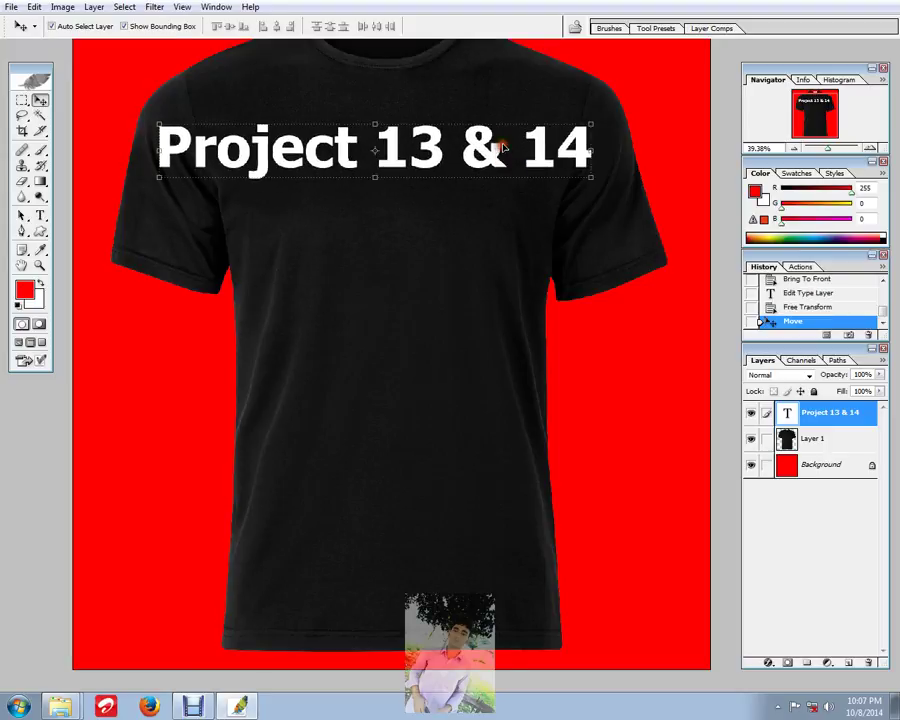
Step: Scale the chest text down slightly and keep it centred between the sleeves
key(ctrl+minus)
key(ctrl+minus)
drag(577, 268, 539, 241)
key(Return)
Step: Select the shirt layer and shift the shirt slightly so it sits centred on the red background
click(380, 256)
key(ctrl+plus)
key(ctrl+minus)
key(ctrl+minus)
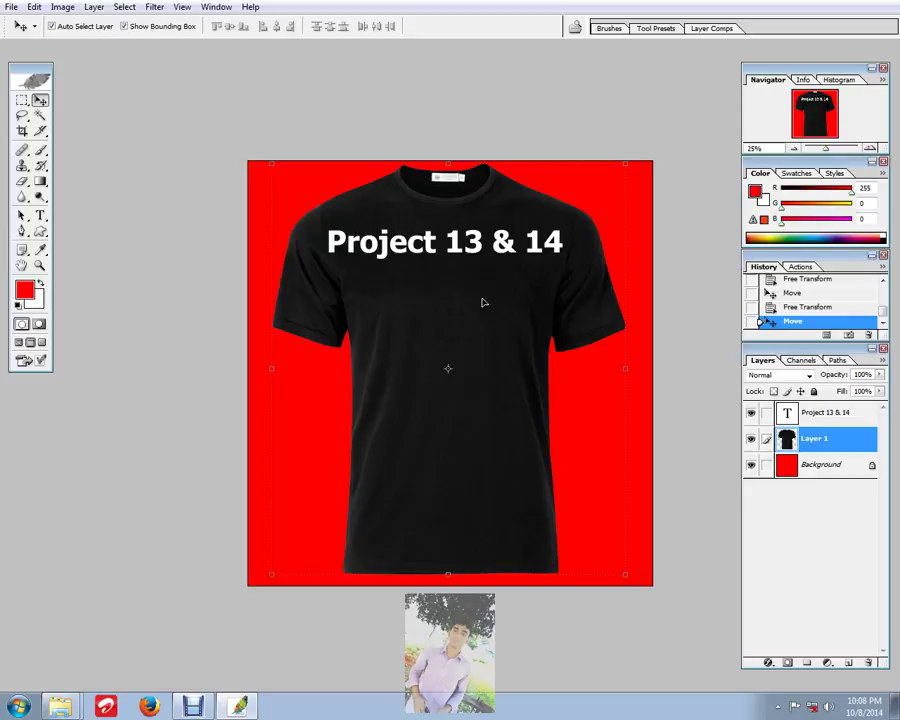
drag(469, 422, 475, 415)
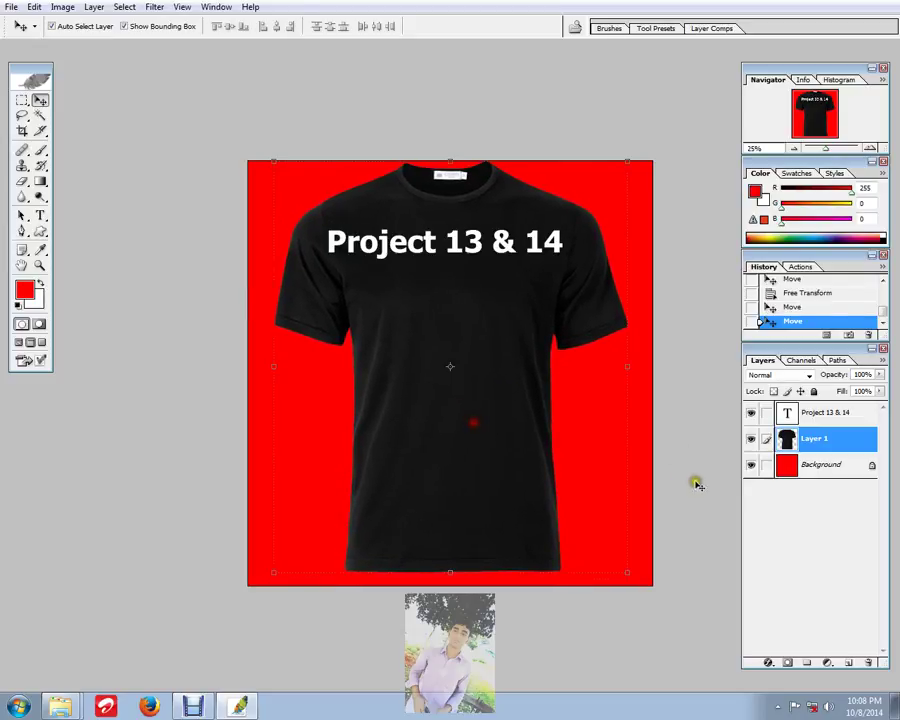
Step: Toggle the visibility of the shirt, background and text layers to check what each one contains
click(751, 440)
click(751, 440)
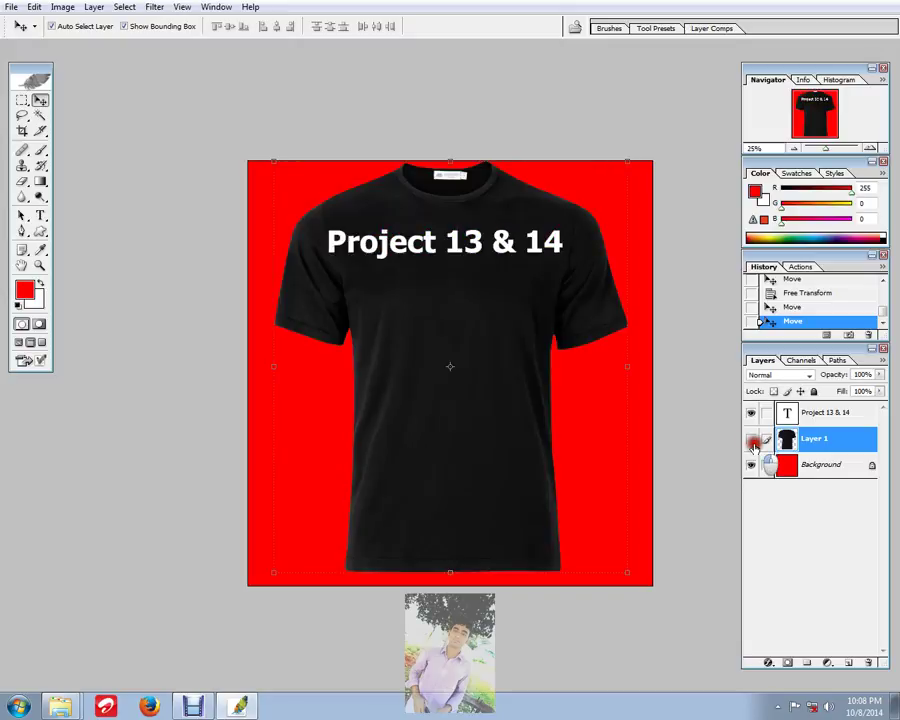
click(752, 441)
click(752, 441)
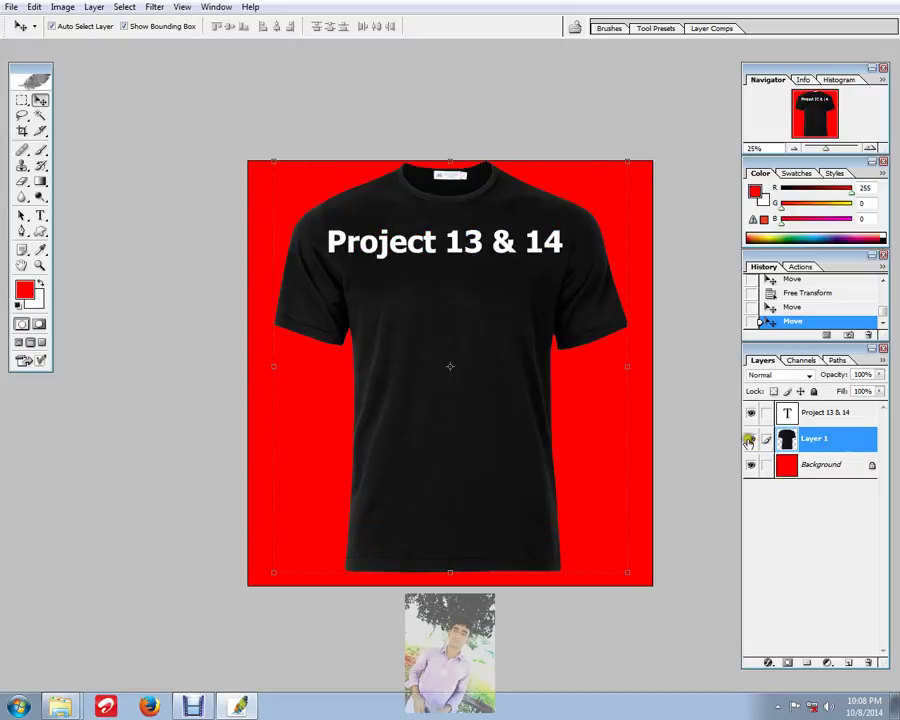
click(751, 440)
click(751, 440)
click(752, 466)
click(752, 466)
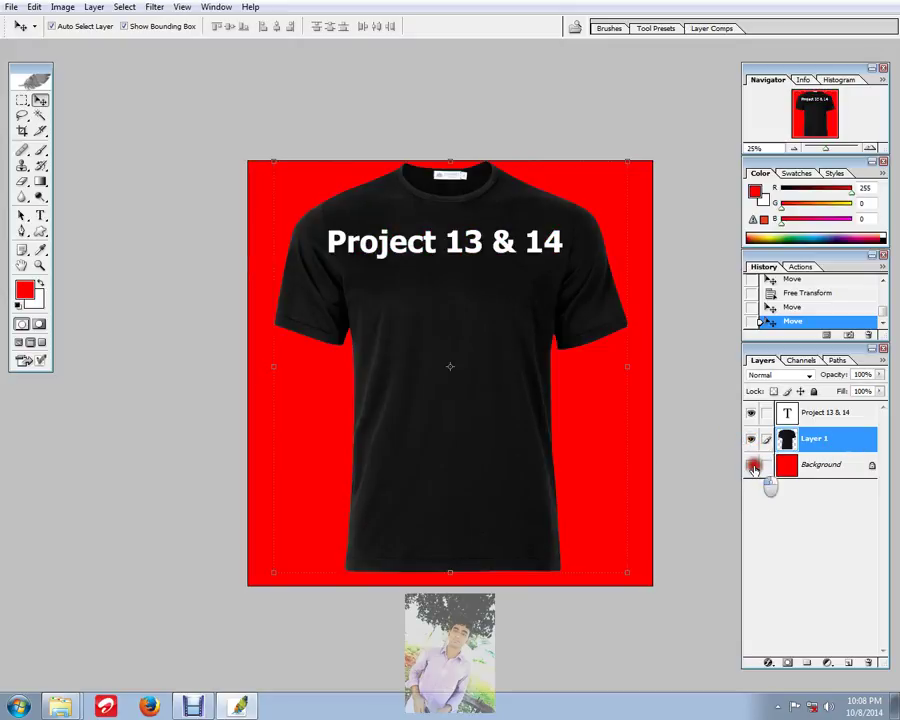
click(752, 466)
click(752, 466)
click(751, 413)
click(751, 413)
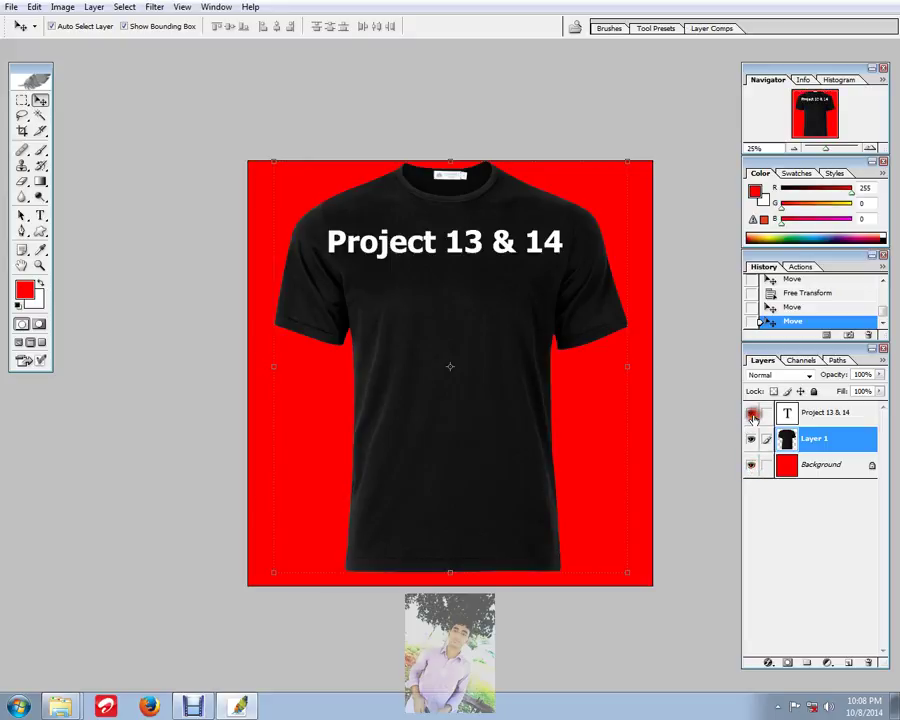
click(751, 413)
click(751, 413)
click(751, 440)
click(751, 440)
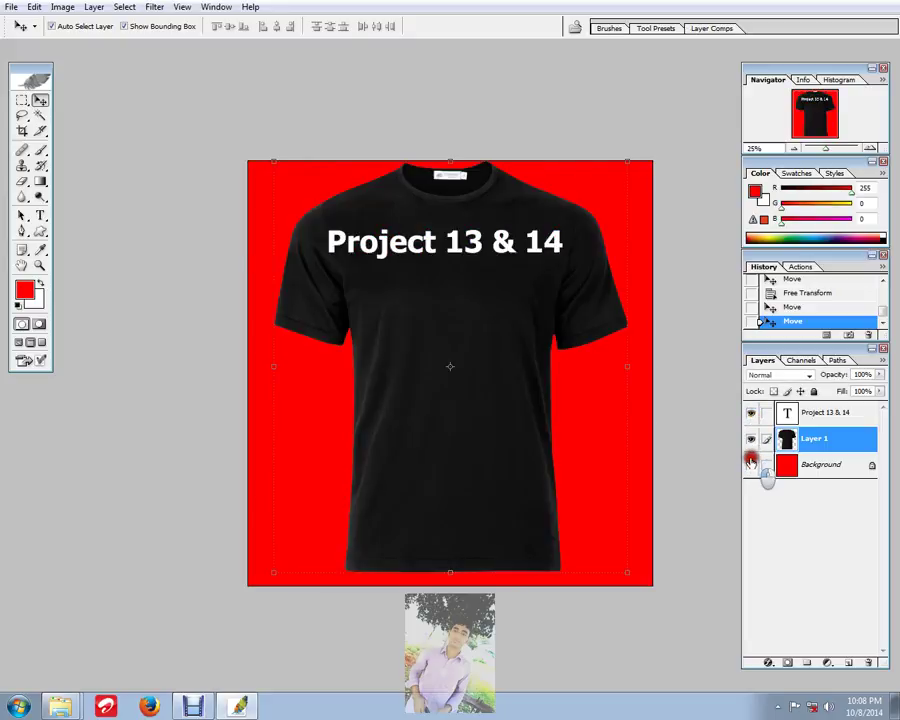
click(752, 464)
click(752, 464)
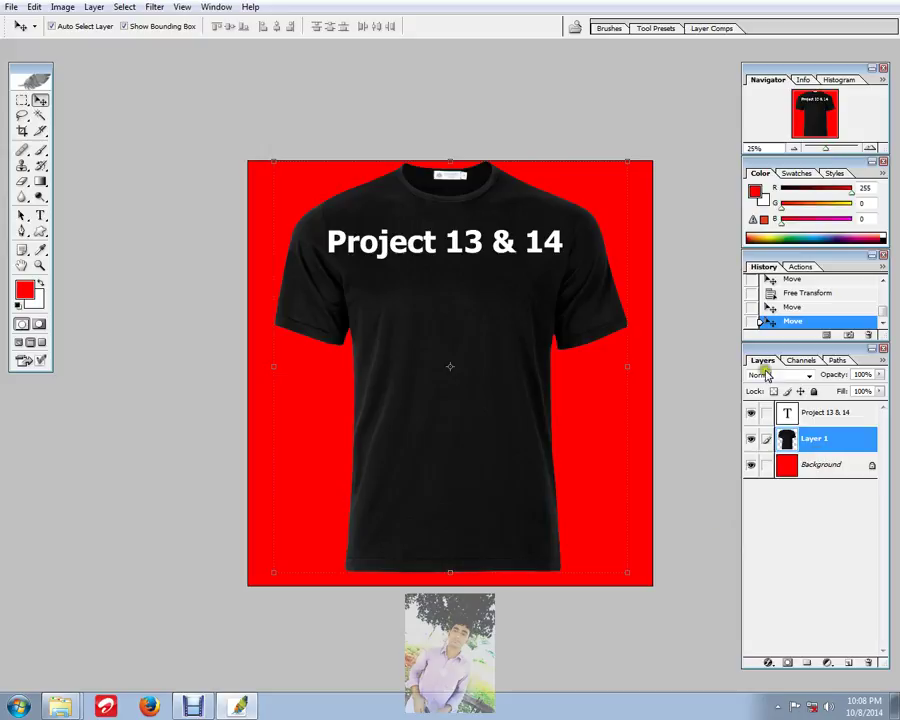
Step: Show the image's channels and view Red, Green and Blue individually before returning to the RGB composite
click(222, 7)
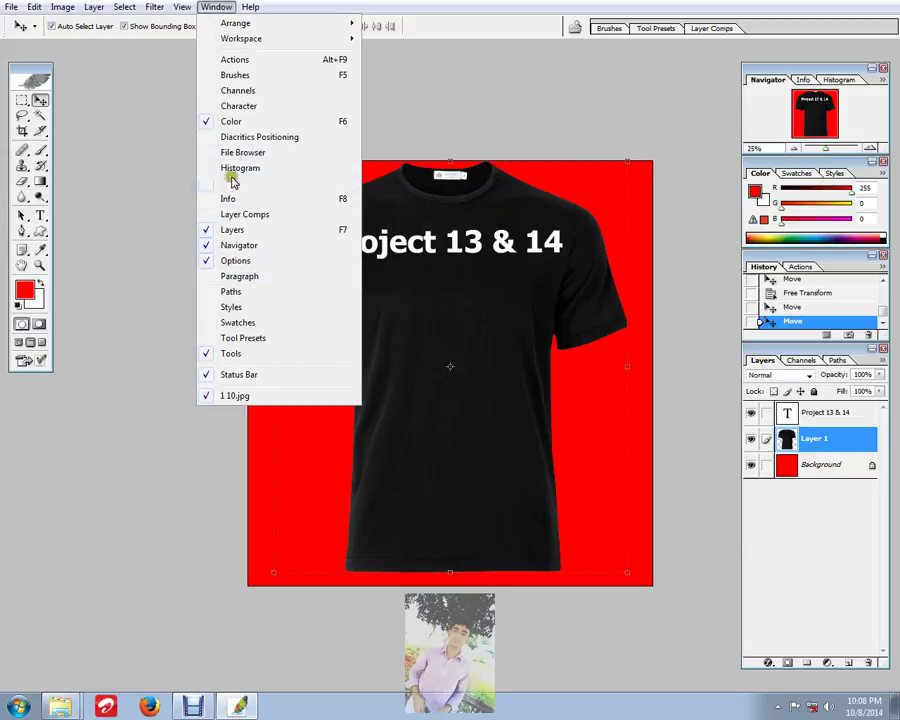
click(245, 91)
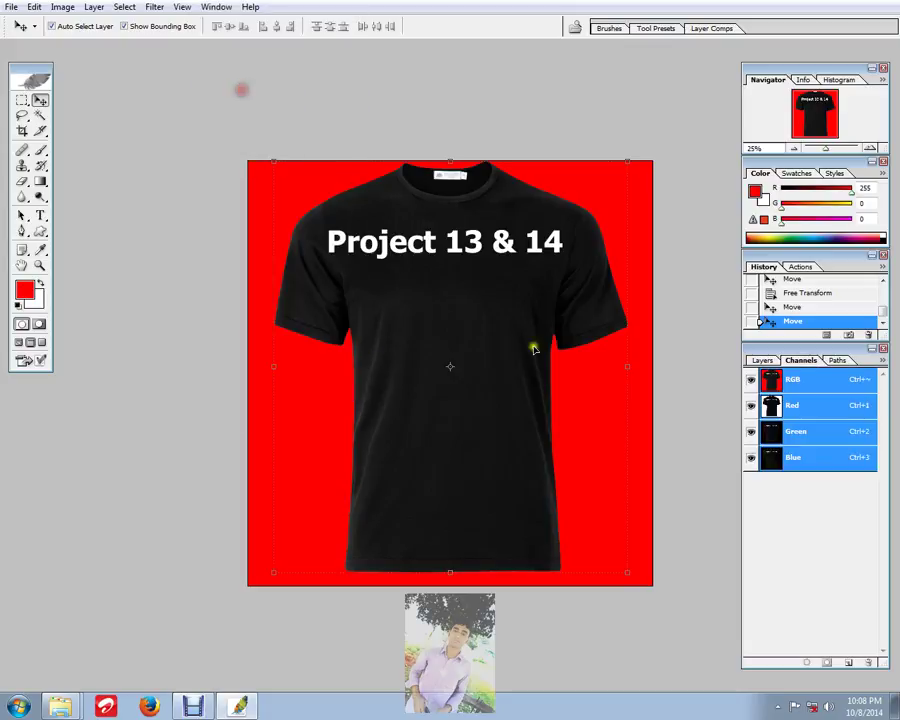
click(788, 406)
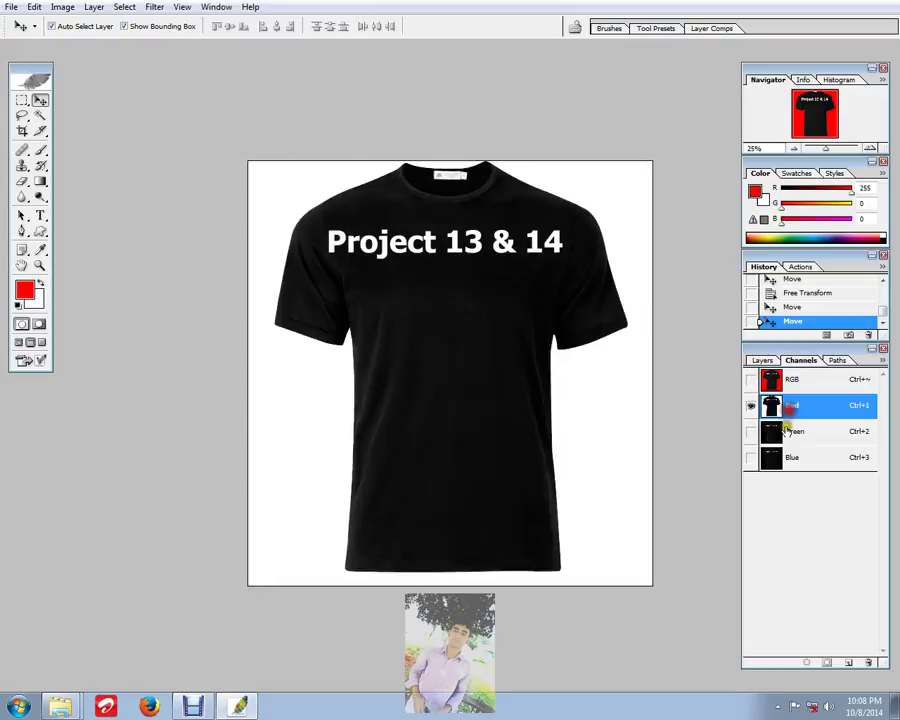
click(788, 431)
click(790, 458)
click(788, 431)
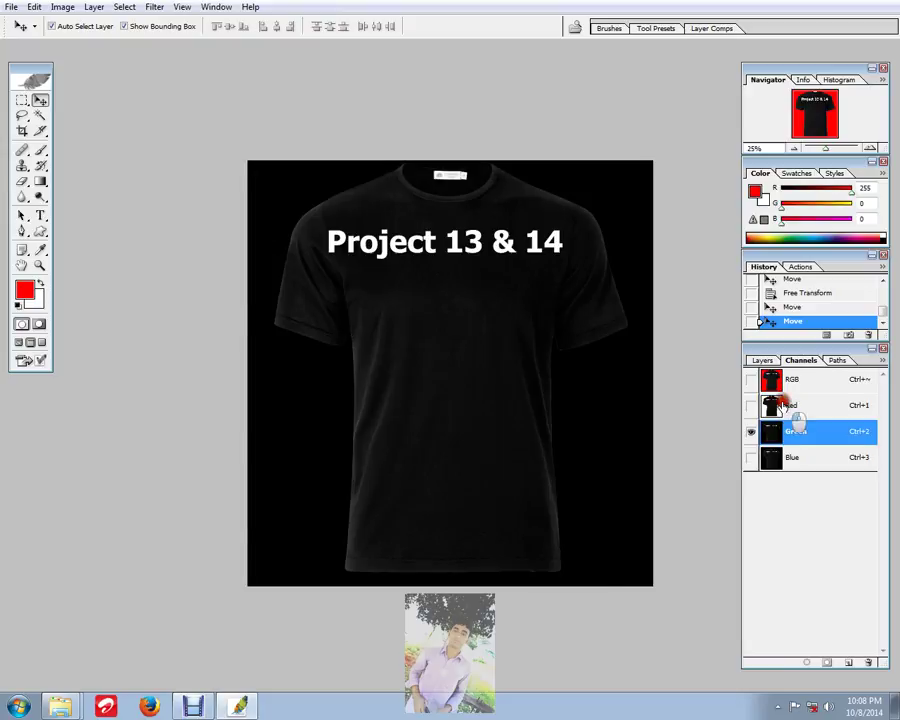
click(786, 380)
click(790, 406)
click(790, 431)
click(790, 458)
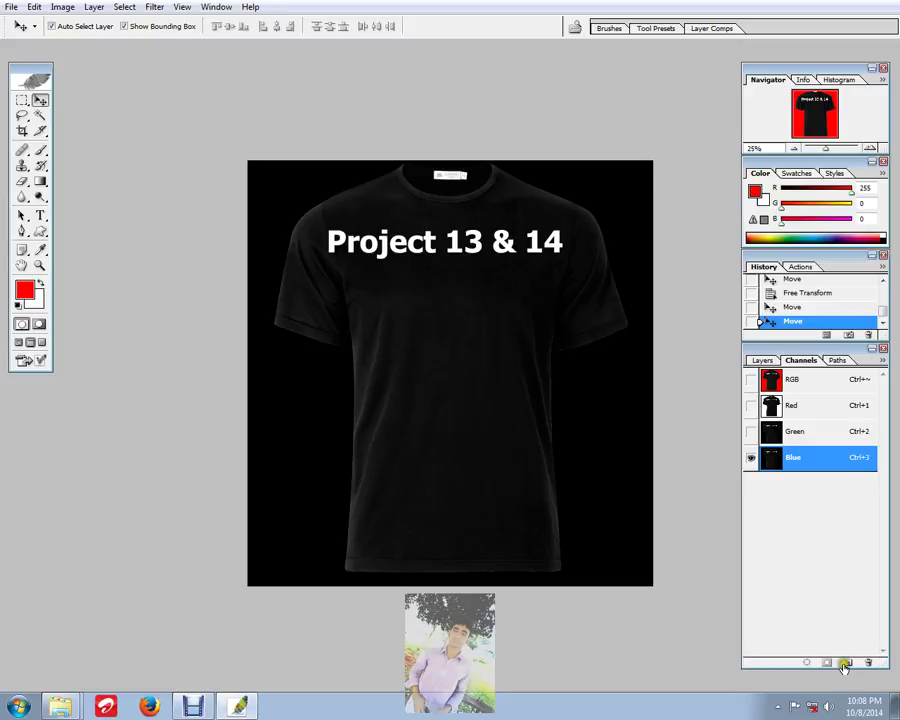
click(790, 380)
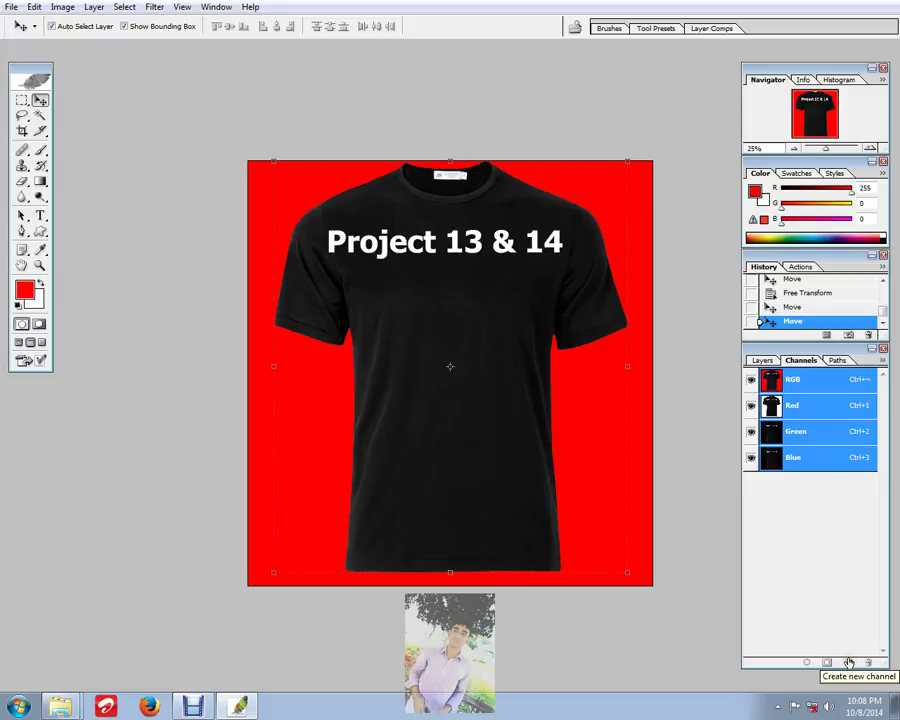
Step: Create a new alpha channel and name it Dot
click(851, 667)
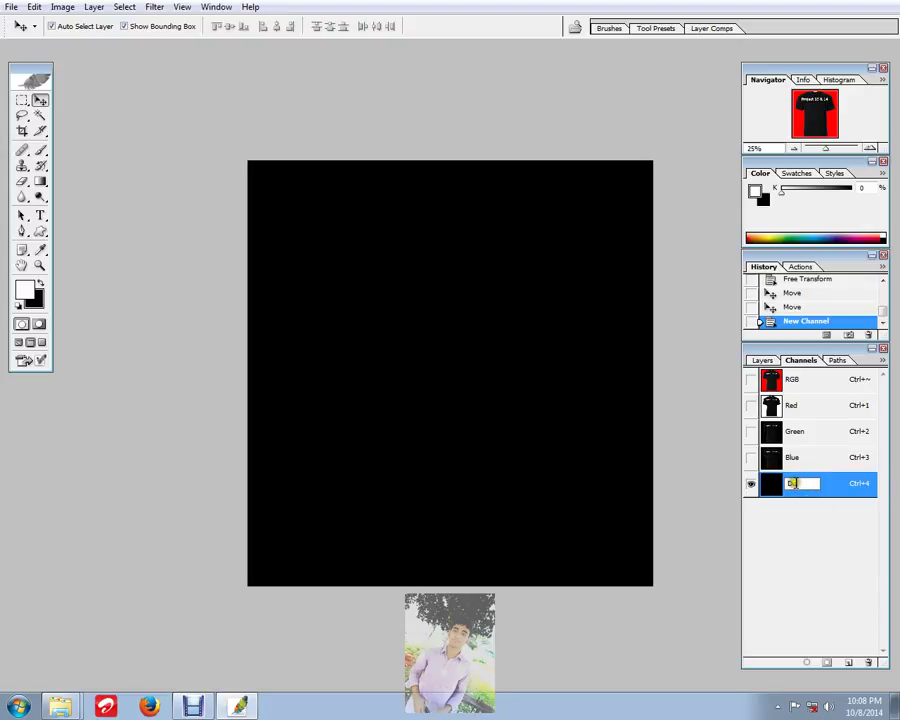
key(Return)
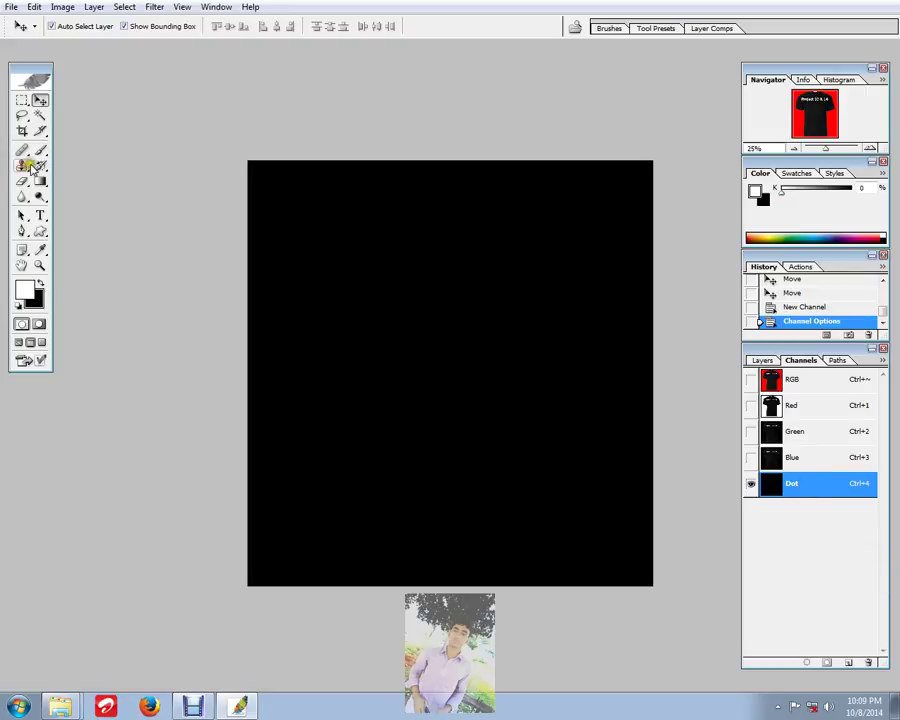
Step: Paint a white horizontal band across the middle of the Dot channel with a soft 1000 px brush
click(42, 152)
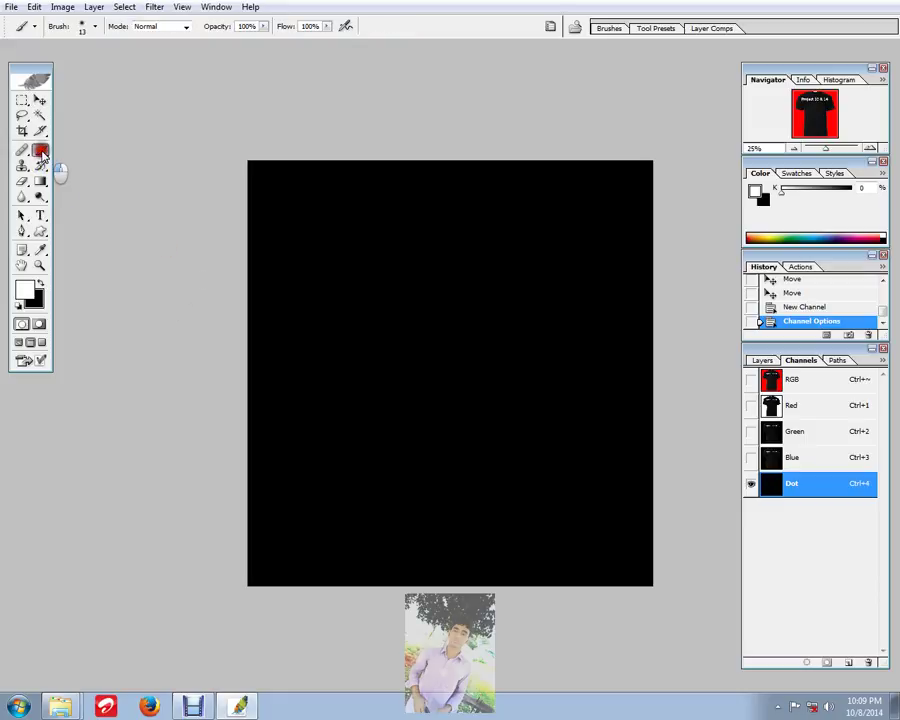
click(95, 26)
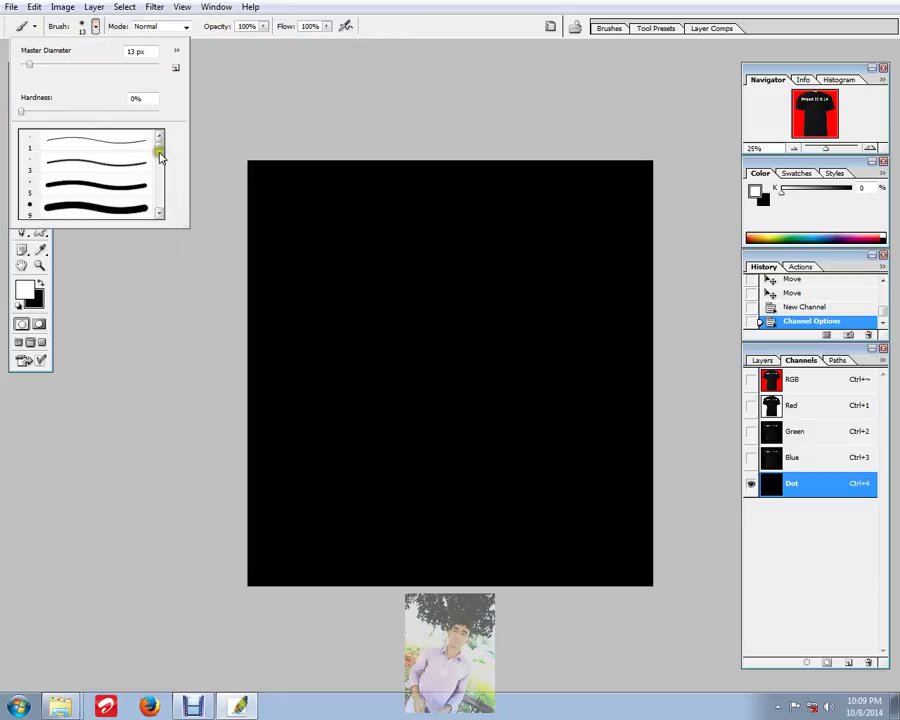
scroll(157, 165, down, 5)
scroll(155, 167, down, 5)
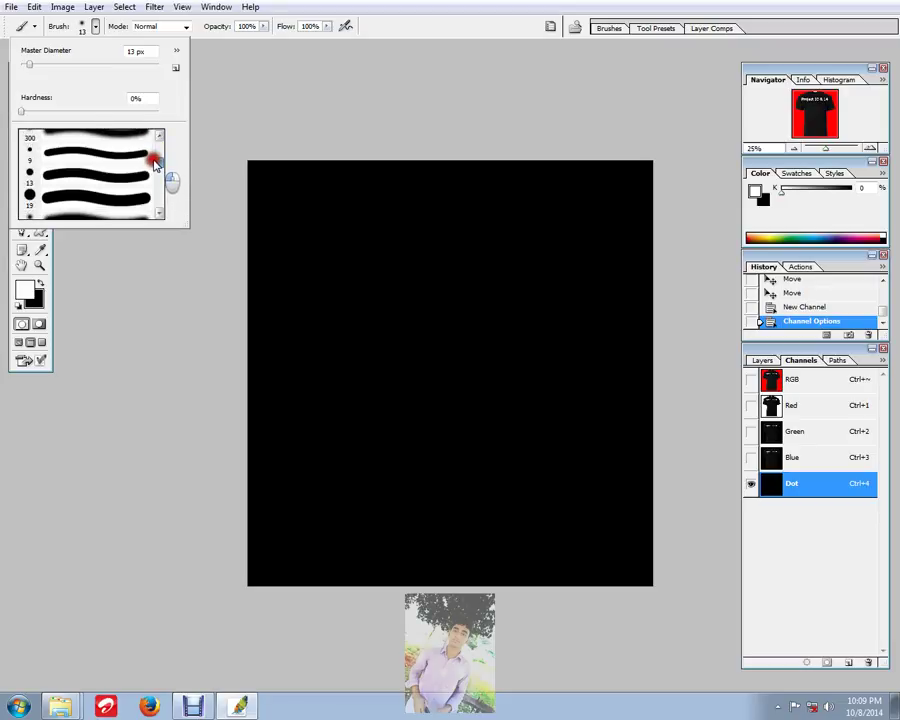
double_click(78, 212)
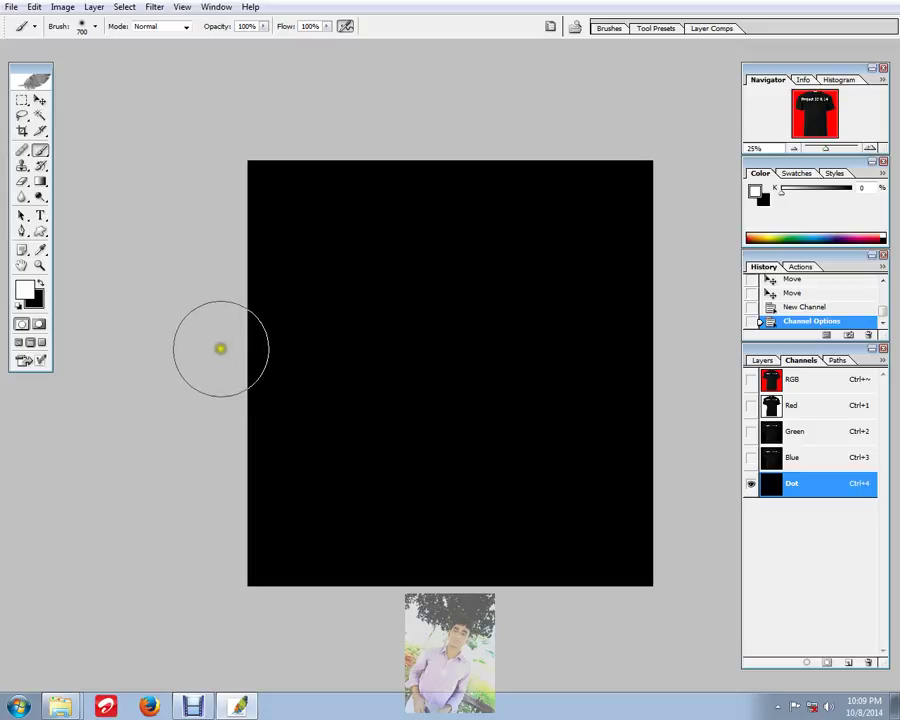
click(26, 290)
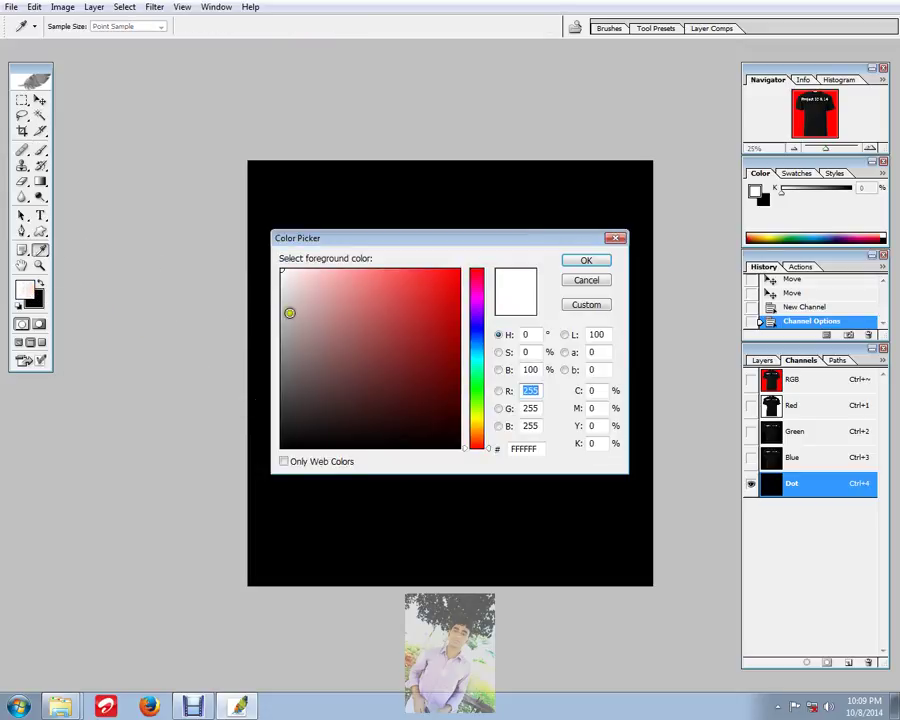
click(581, 262)
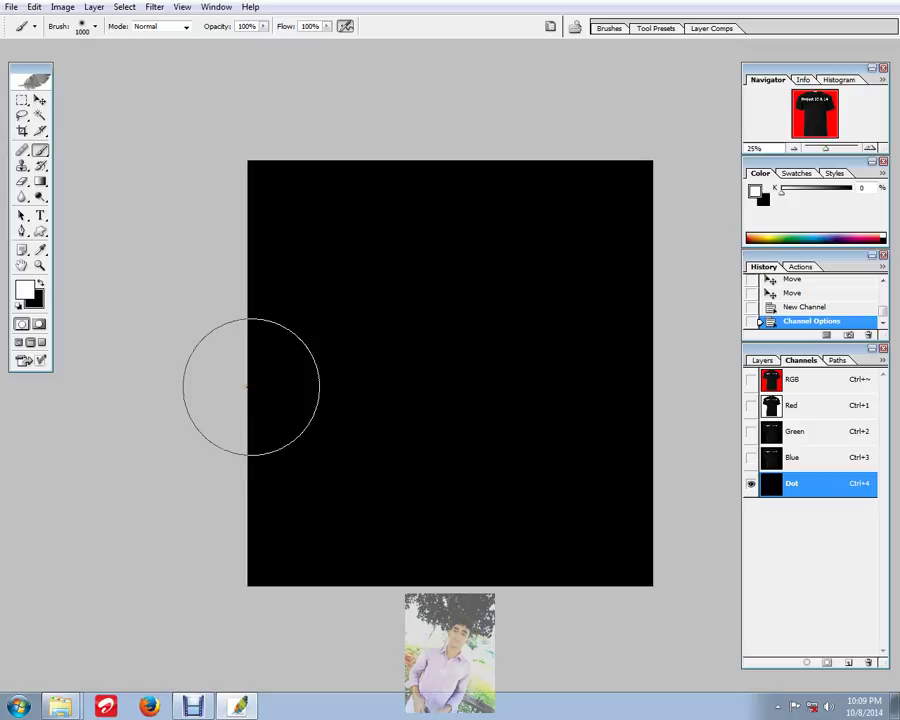
drag(251, 386, 700, 378)
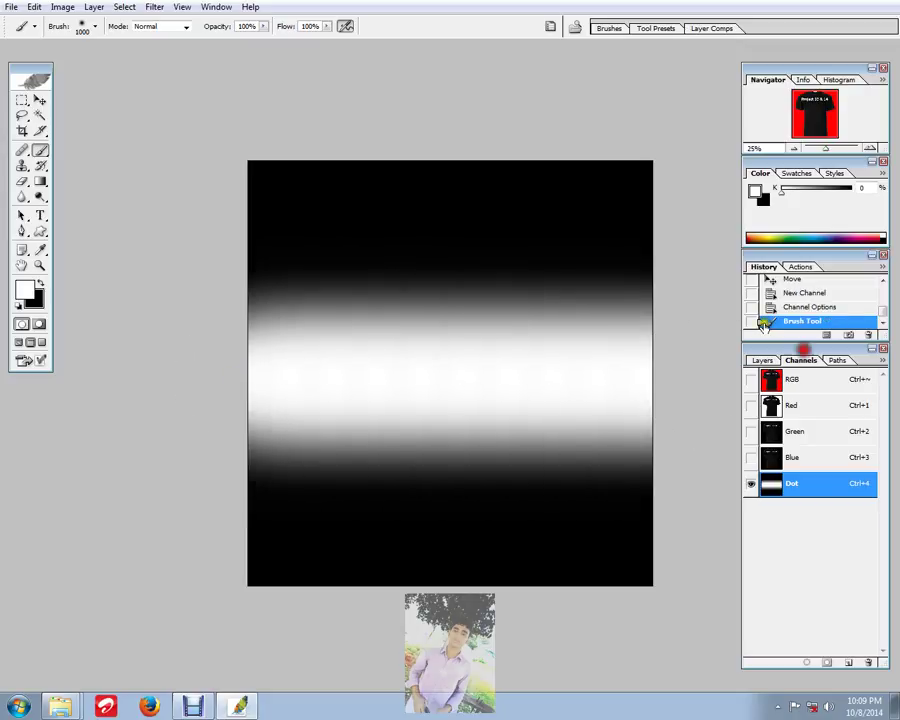
Step: Apply the Color Halftone filter to the Dot channel with a maximum radius of 35 pixels
click(40, 100)
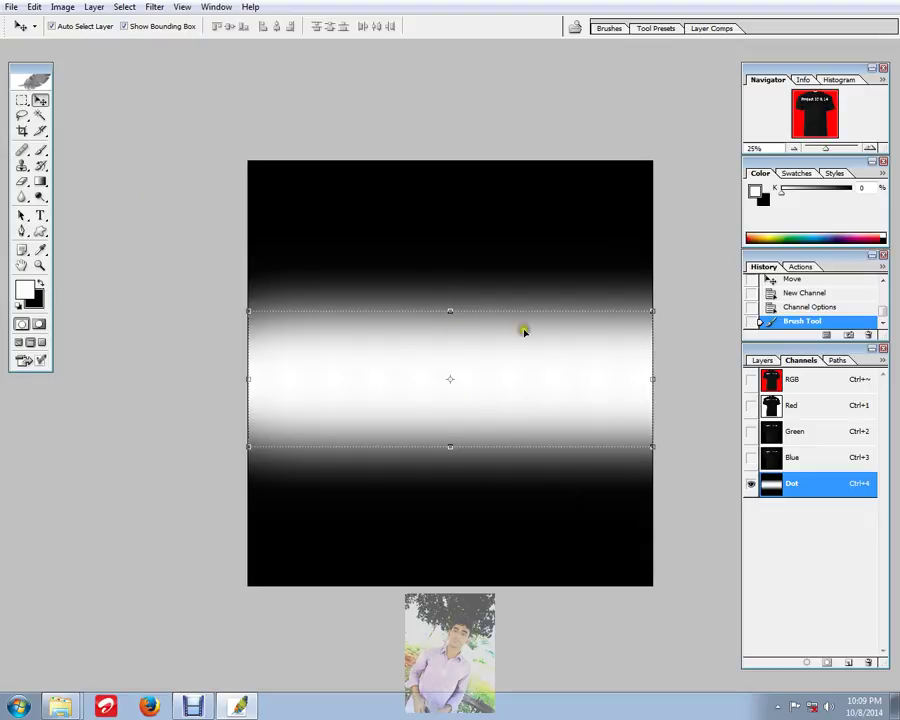
click(154, 7)
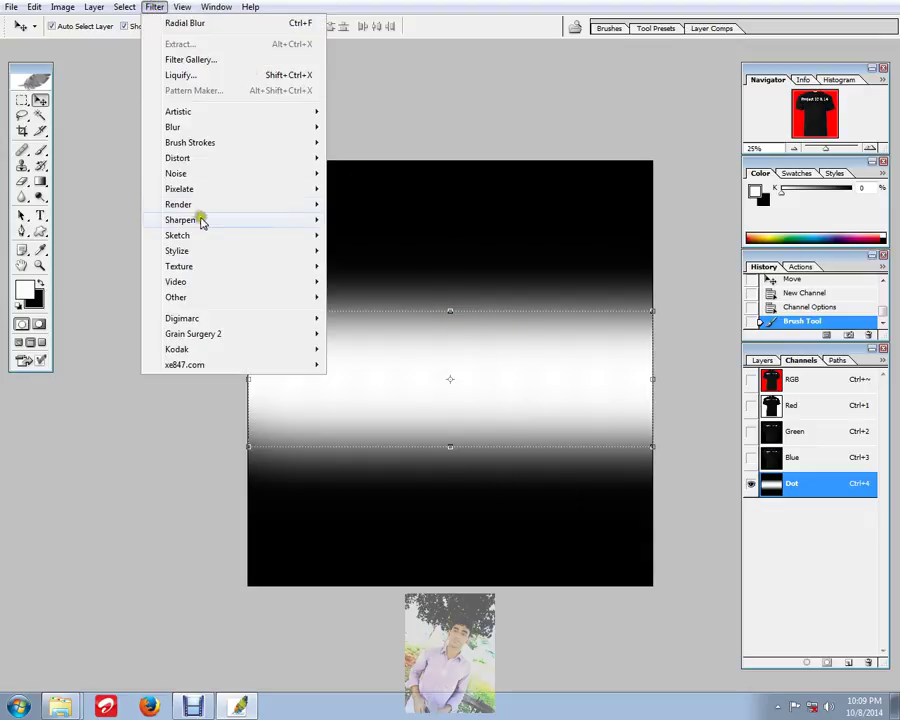
mouse_move(201, 187)
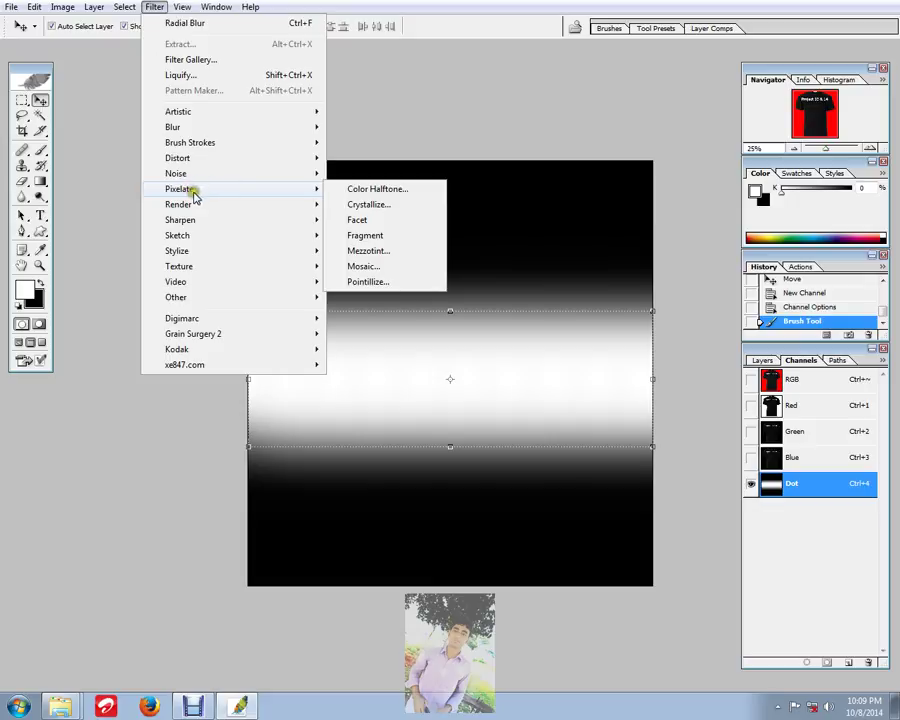
click(378, 190)
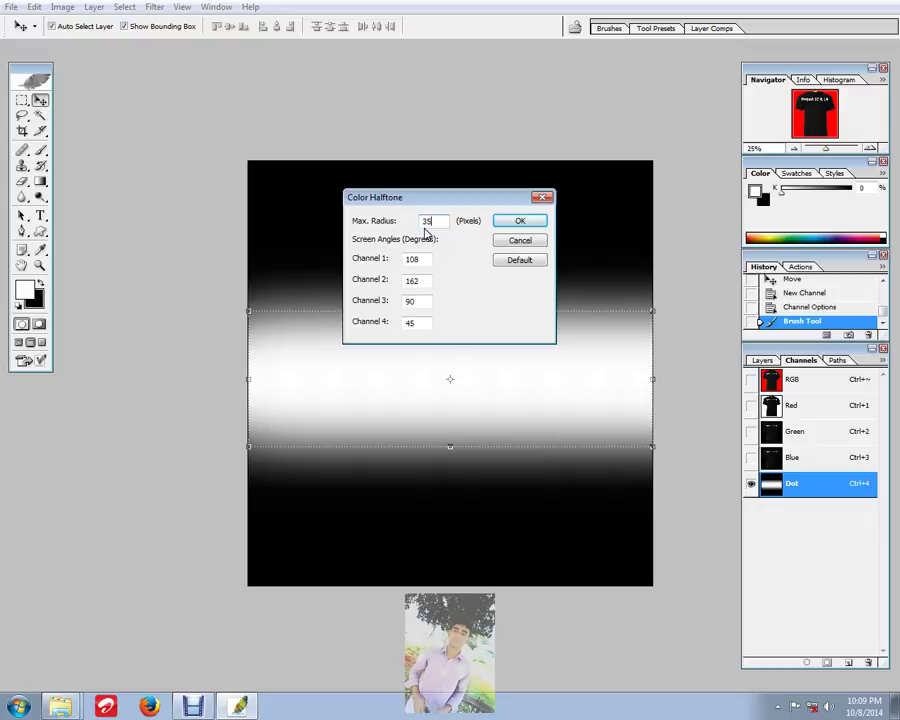
click(518, 221)
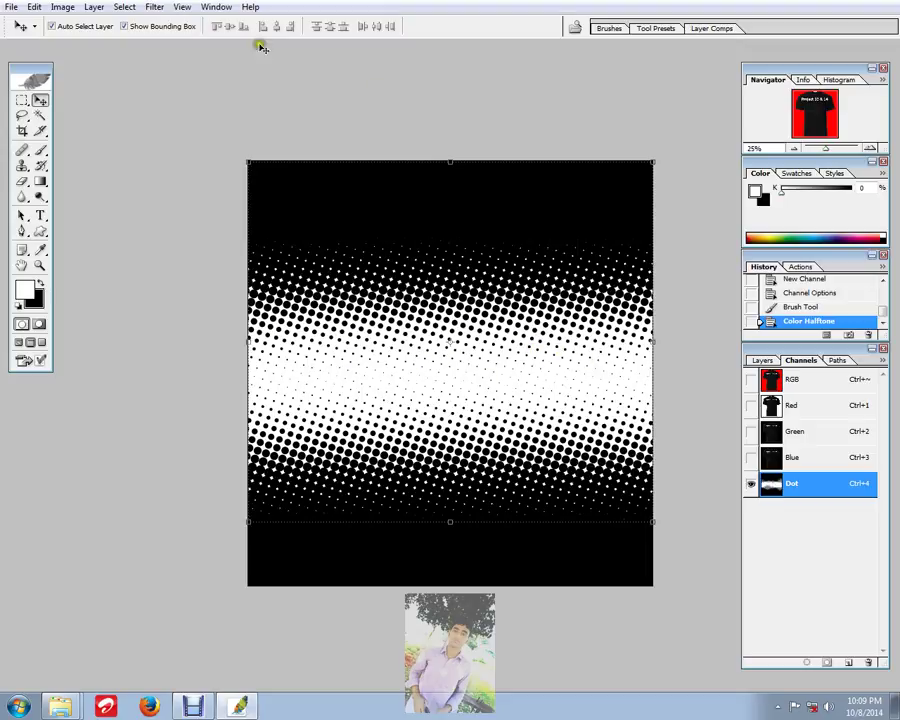
Step: Return to the layers and toggle the visibility of the text, shirt and background layers to check what each contains
click(218, 9)
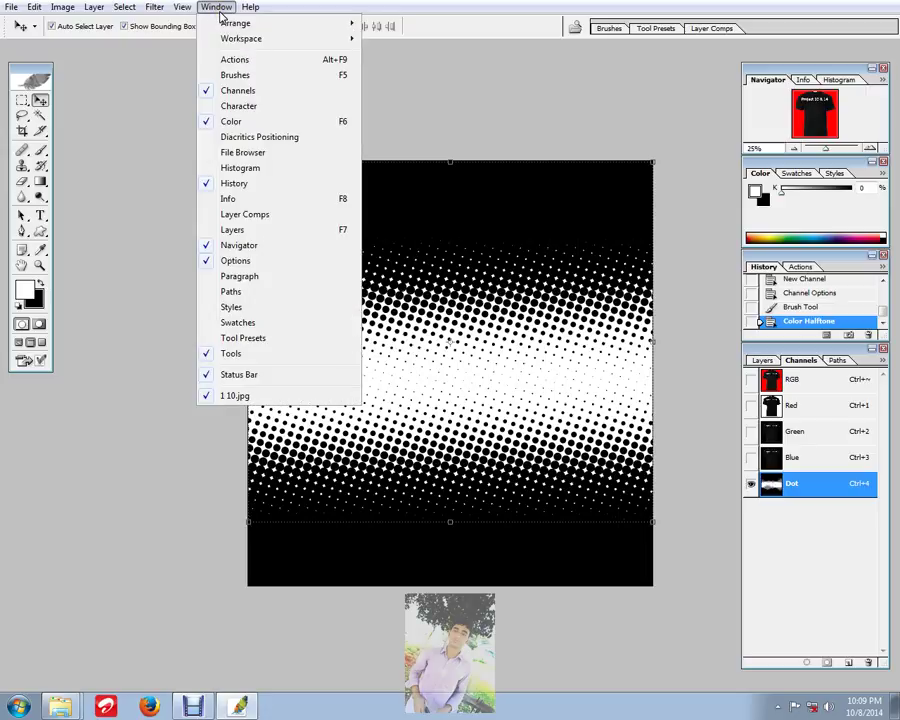
click(224, 232)
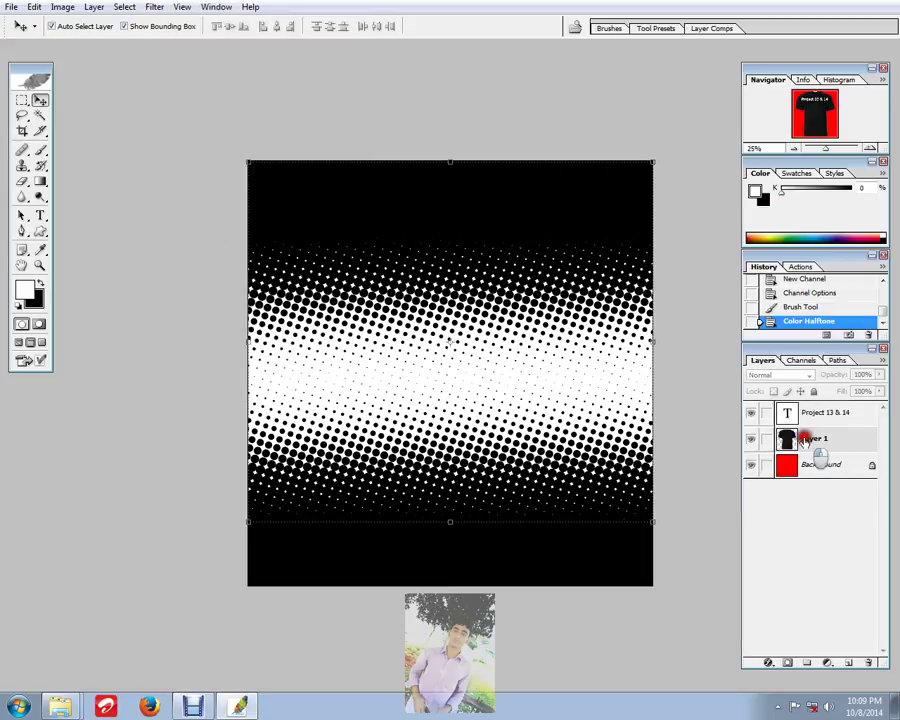
click(810, 437)
click(811, 414)
click(751, 412)
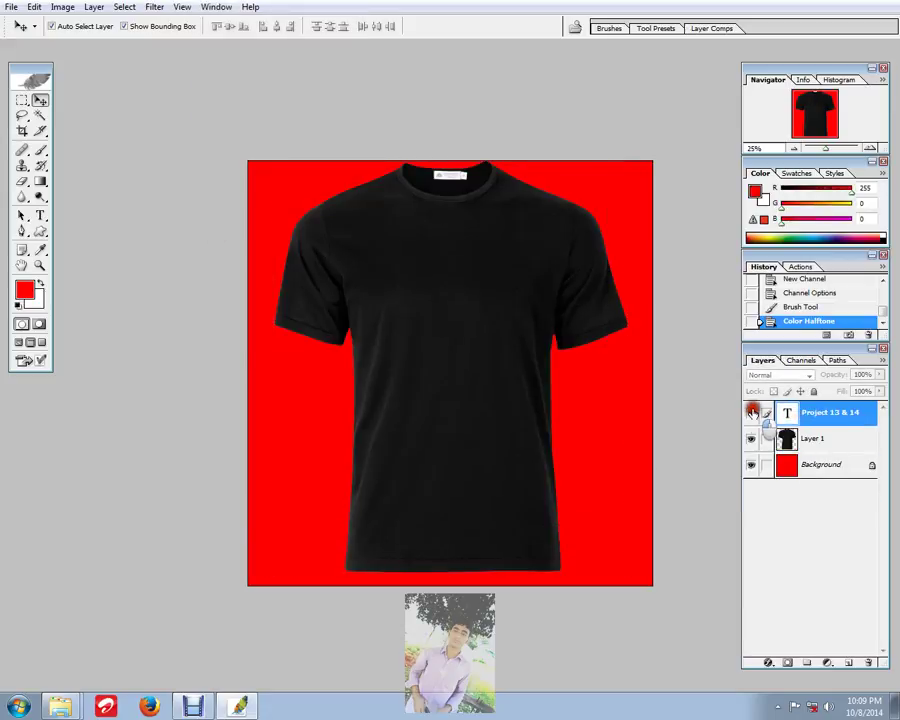
click(751, 412)
click(751, 438)
click(751, 438)
click(751, 438)
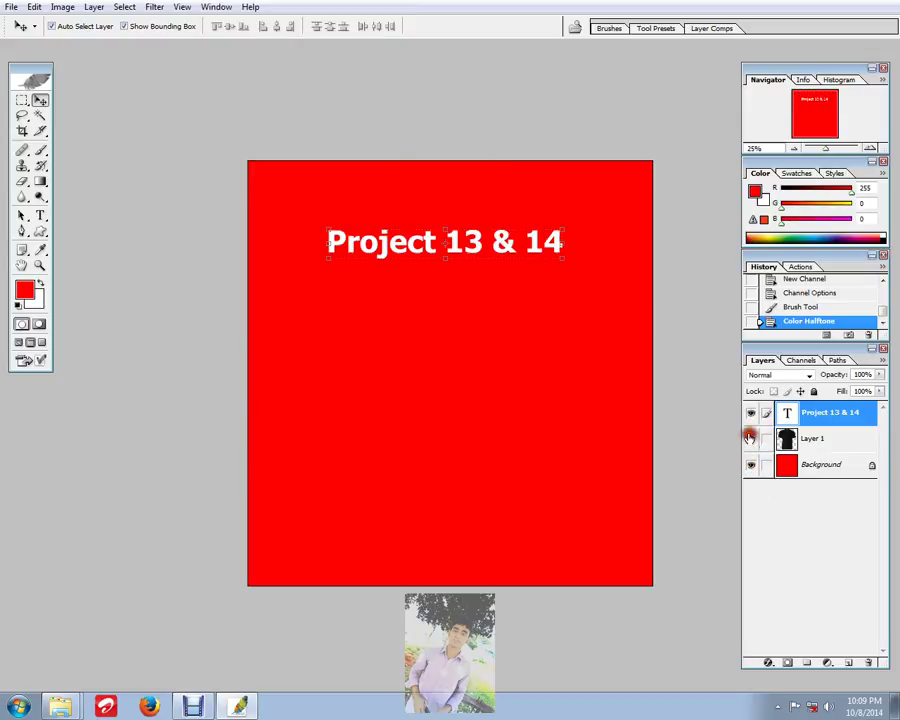
click(751, 412)
click(751, 438)
click(751, 464)
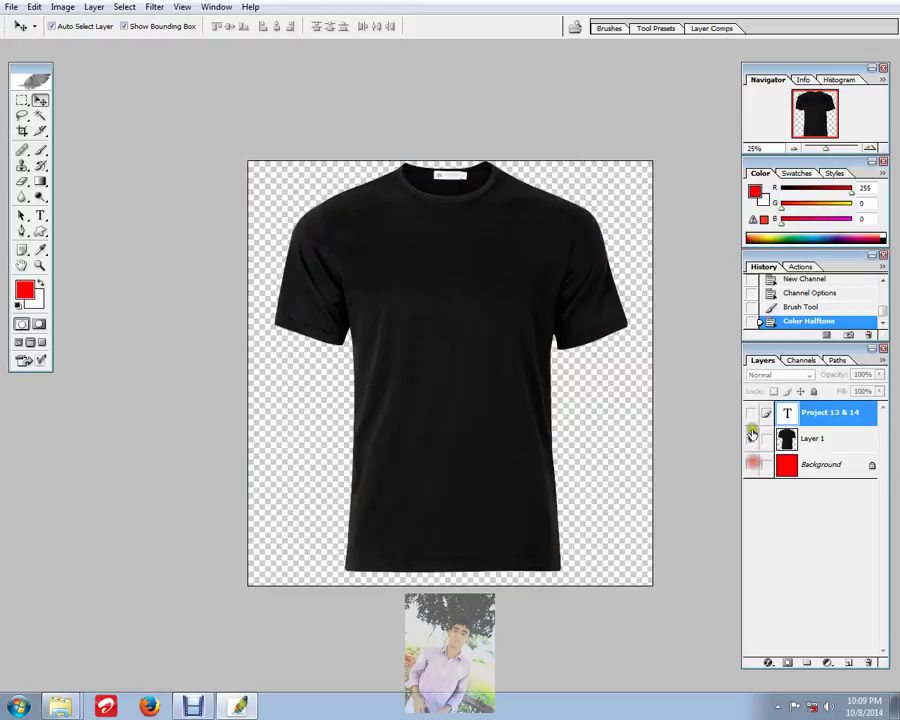
click(751, 438)
click(751, 438)
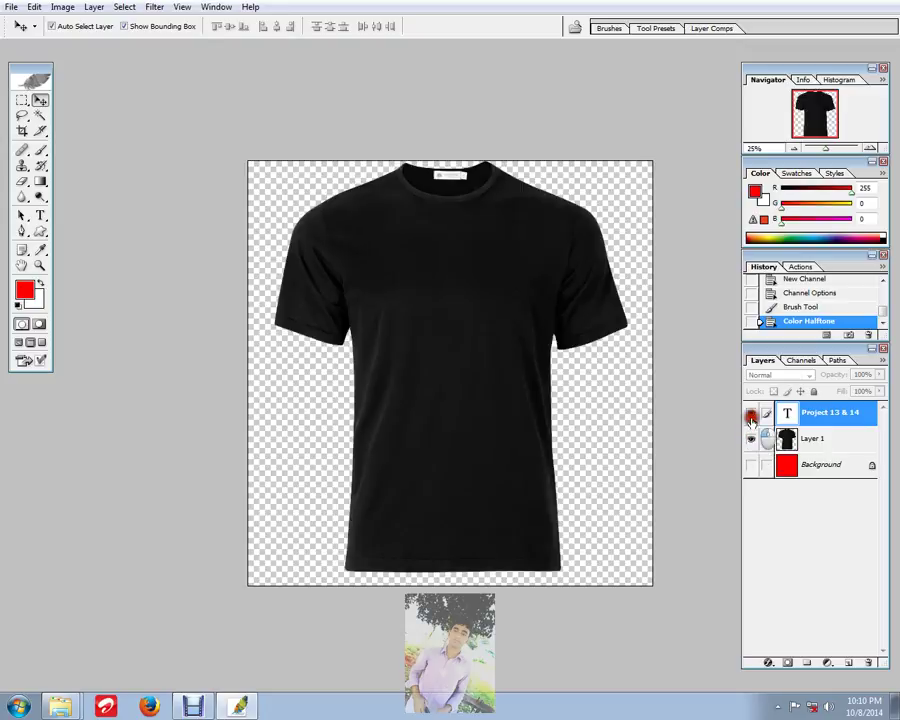
click(751, 412)
click(751, 464)
Step: Select the shirt layer and load the Dot channel as a new selection
click(835, 440)
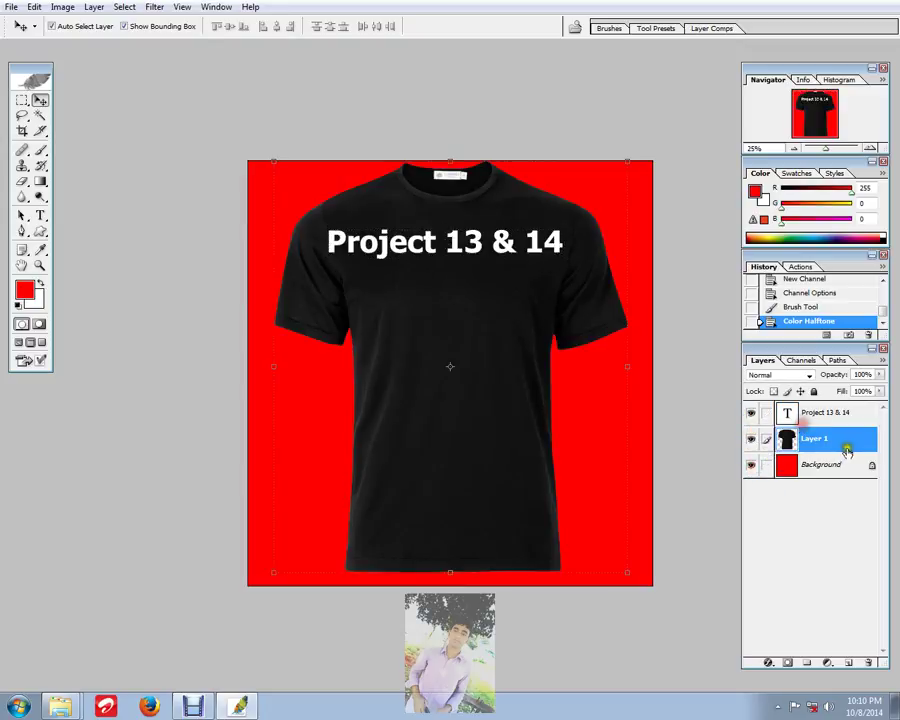
click(126, 8)
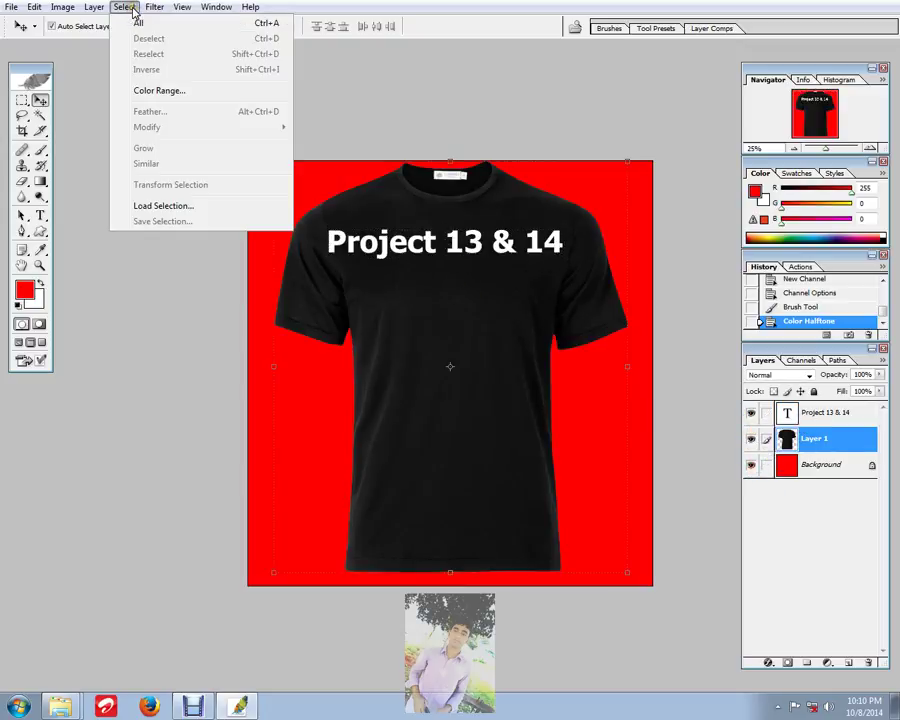
click(170, 207)
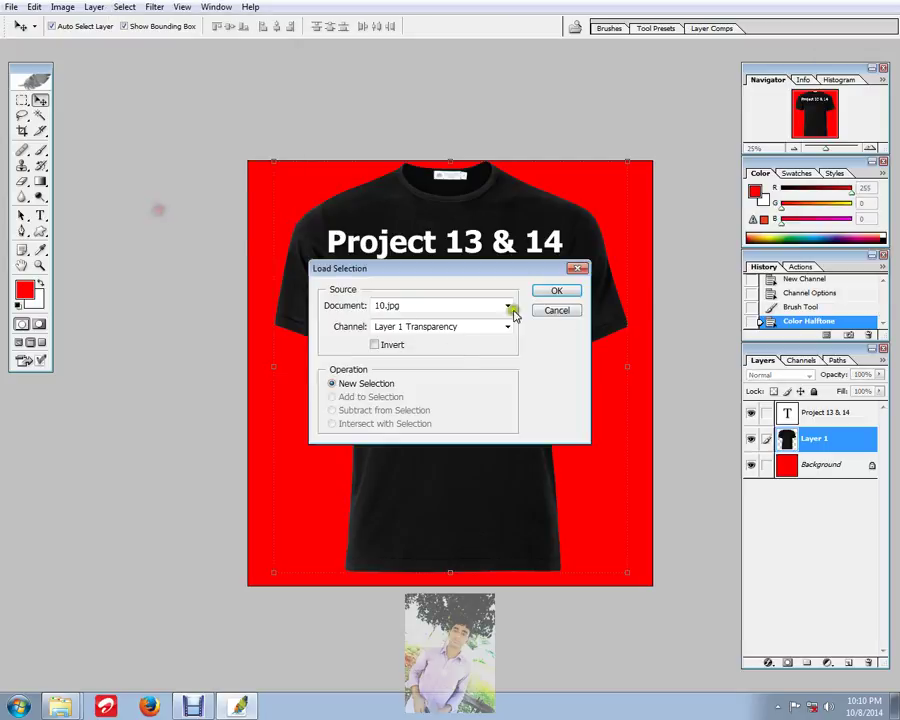
click(416, 336)
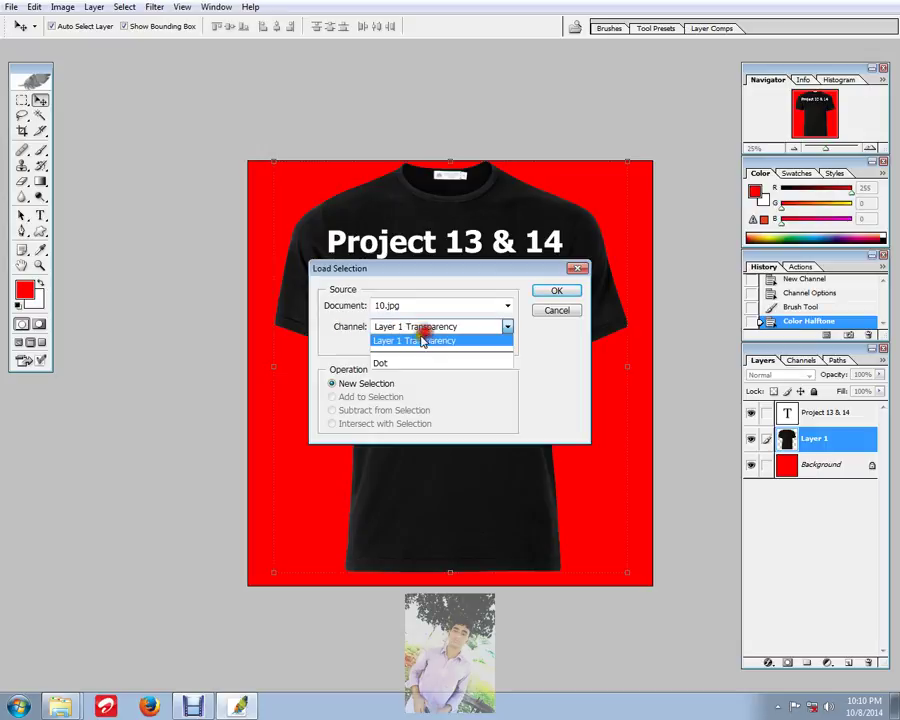
click(389, 364)
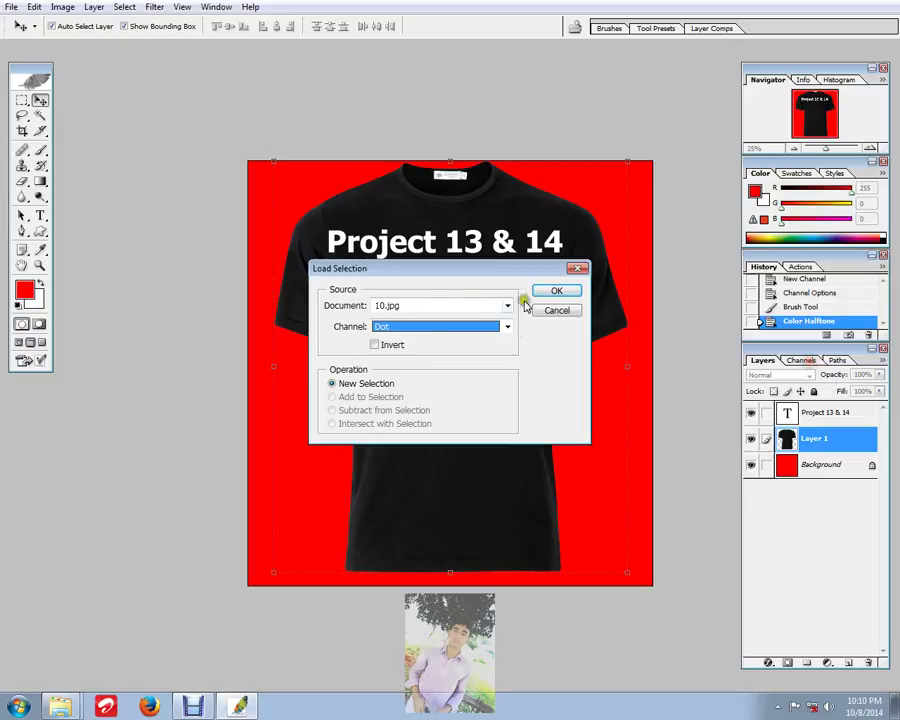
click(402, 330)
click(400, 322)
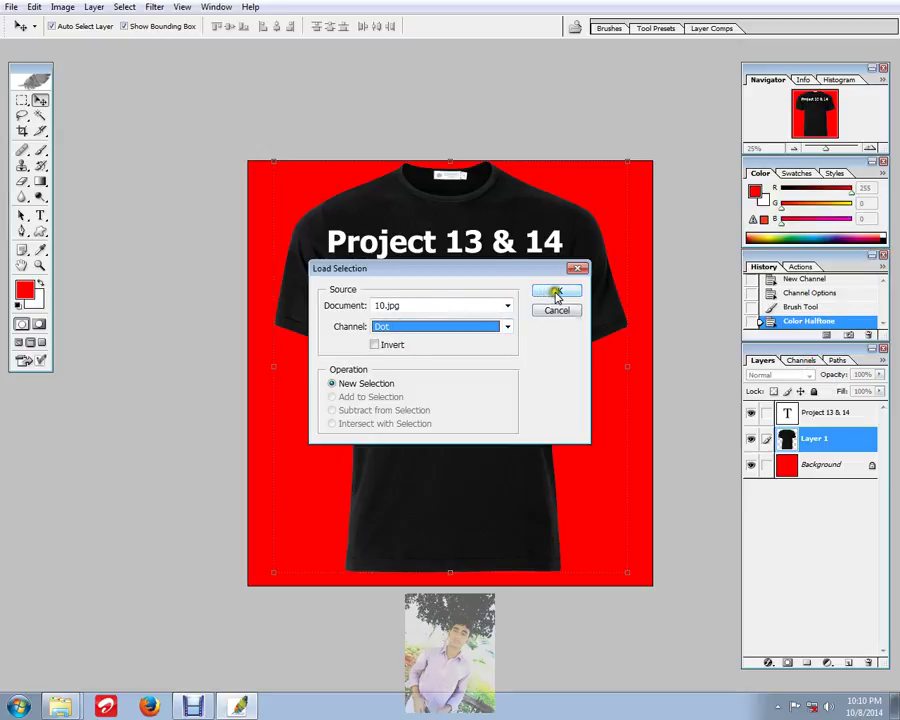
click(554, 291)
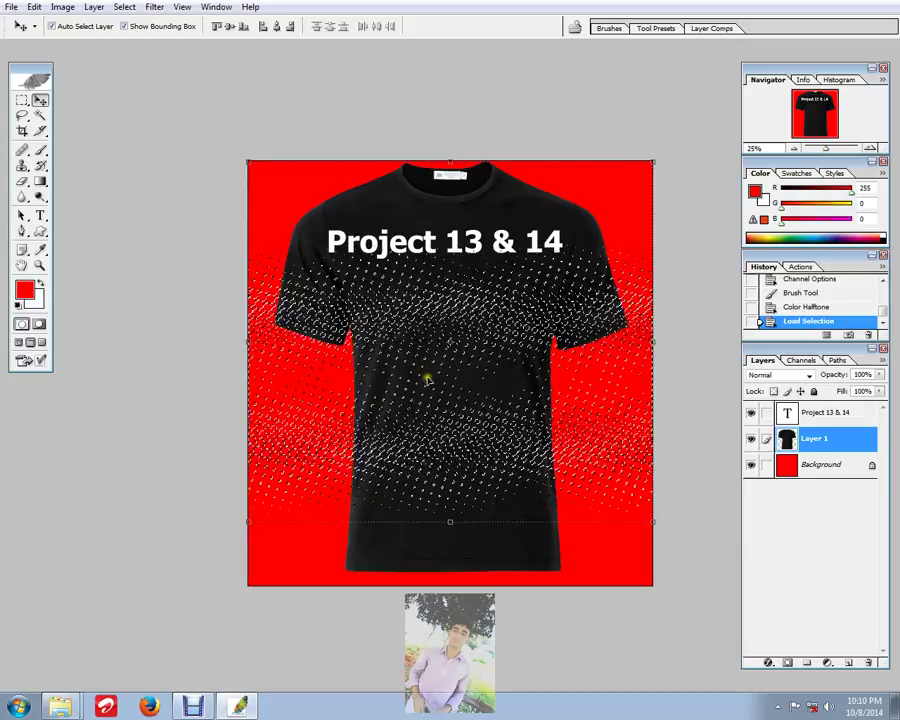
Step: Try filling the Dot selection with white directly on the shirt layer and clear the selection
click(34, 7)
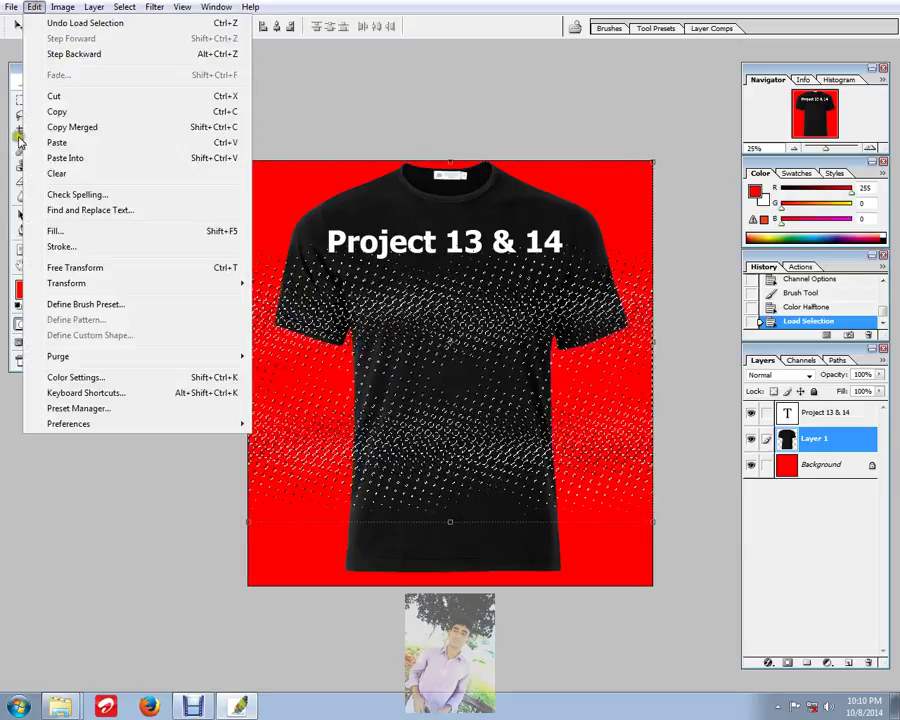
click(62, 231)
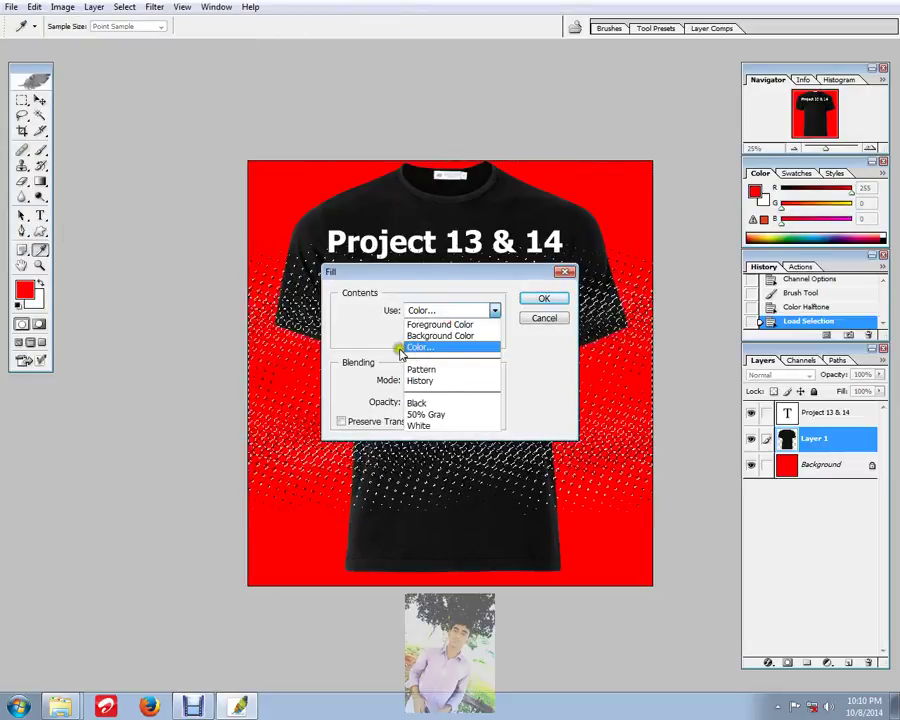
drag(344, 302, 181, 225)
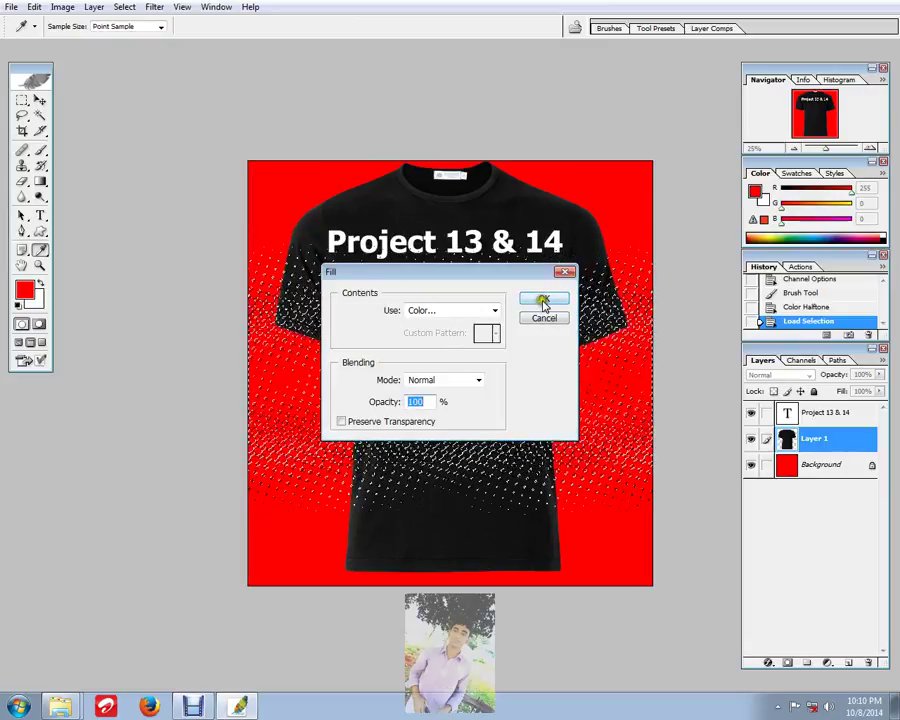
click(543, 302)
key(v)
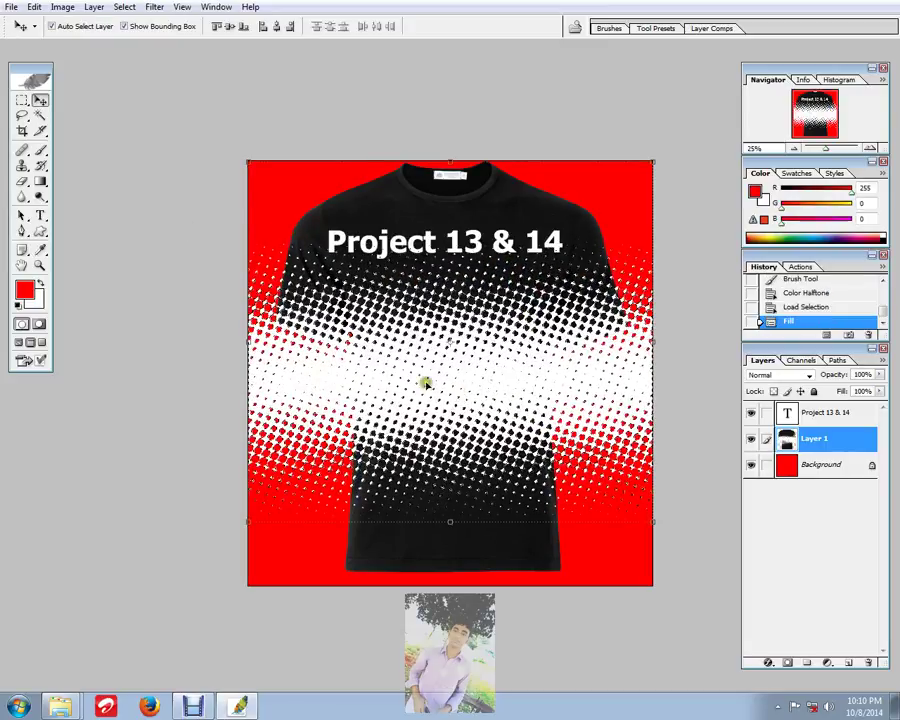
click(124, 7)
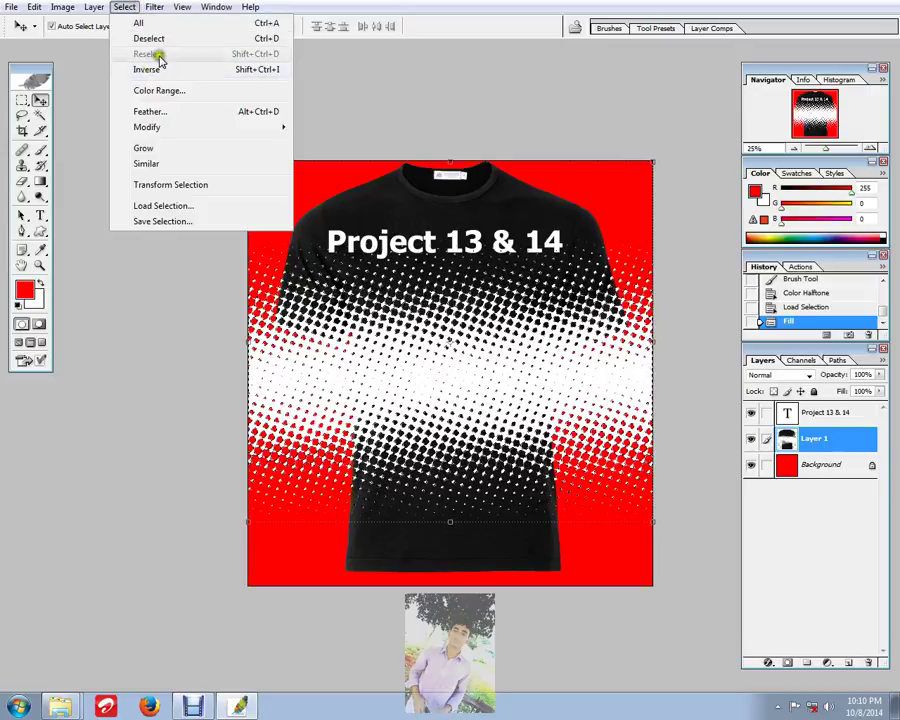
click(159, 40)
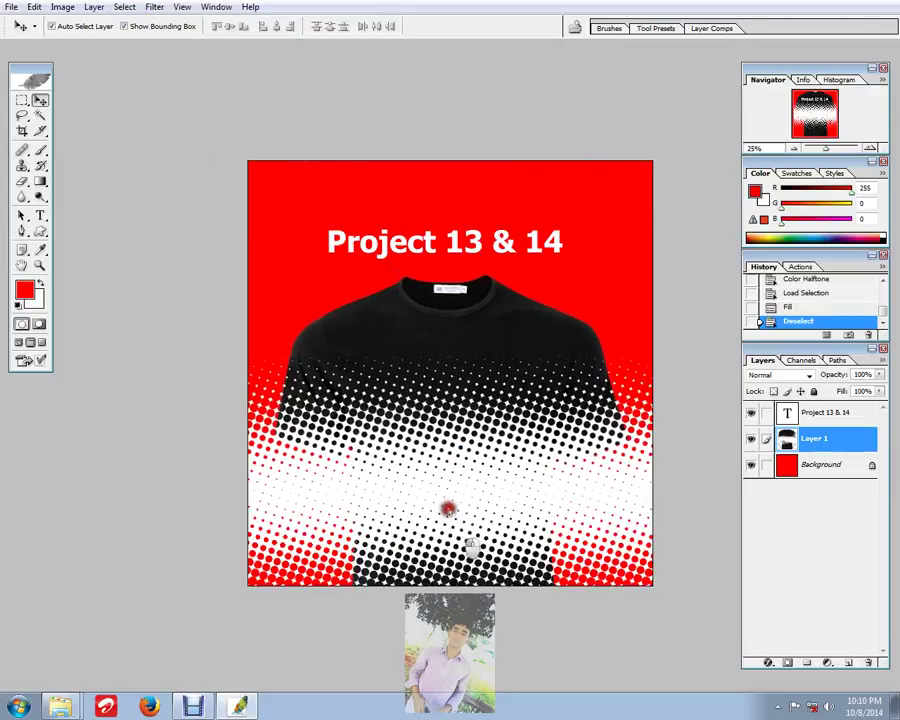
Step: Undo the shirt layer's move, the deselection and the white fill
key(ctrl+alt+z)
key(ctrl+alt+z)
key(ctrl+alt+z)
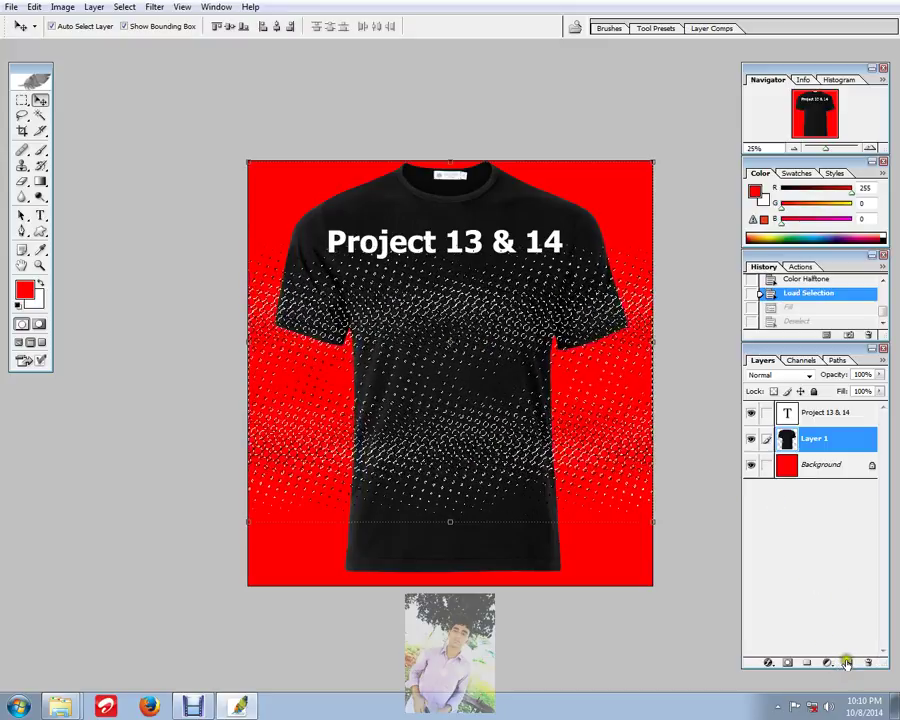
Step: Add a new layer above the shirt and fill the Dot selection with white at 100% opacity
click(847, 662)
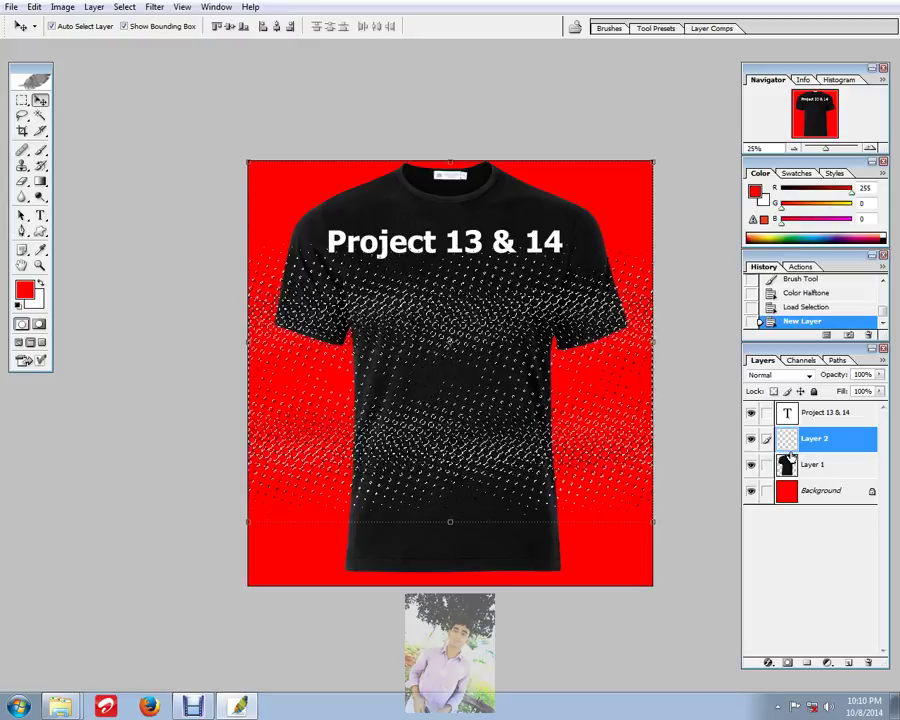
click(33, 7)
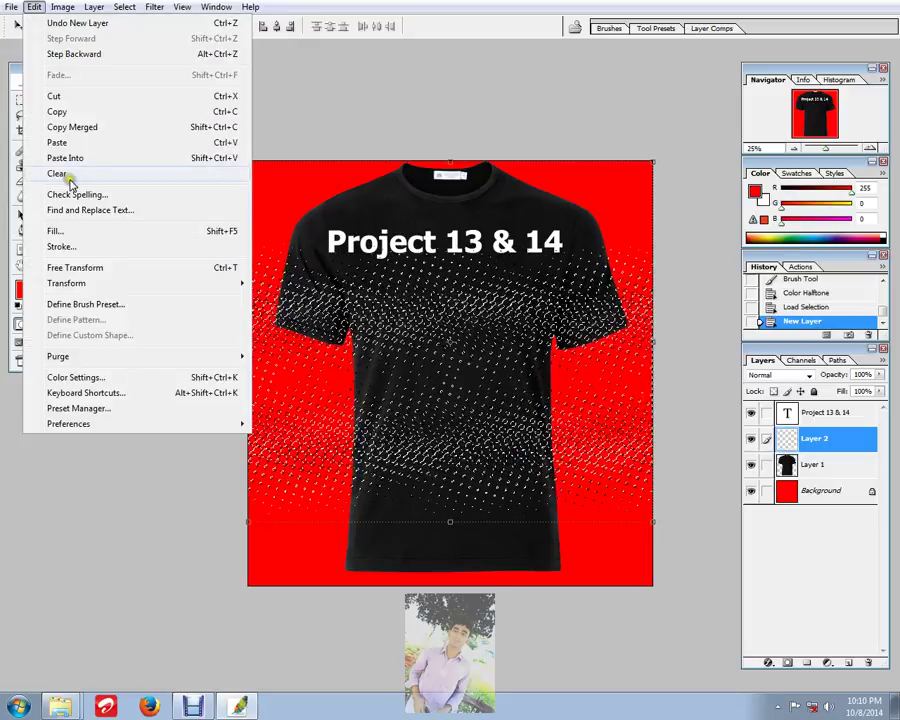
click(70, 231)
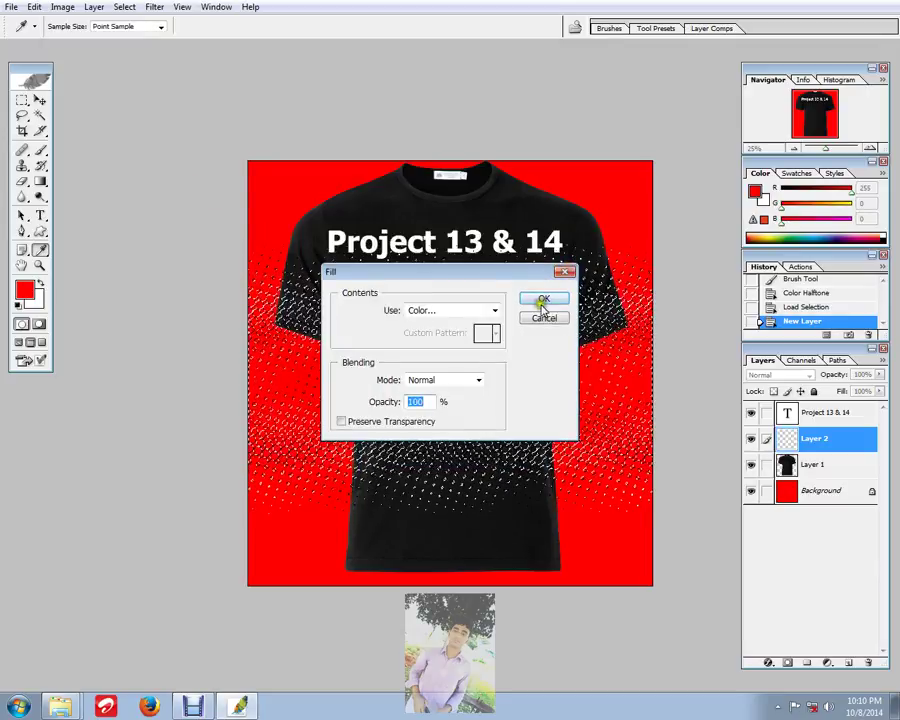
click(543, 300)
key(v)
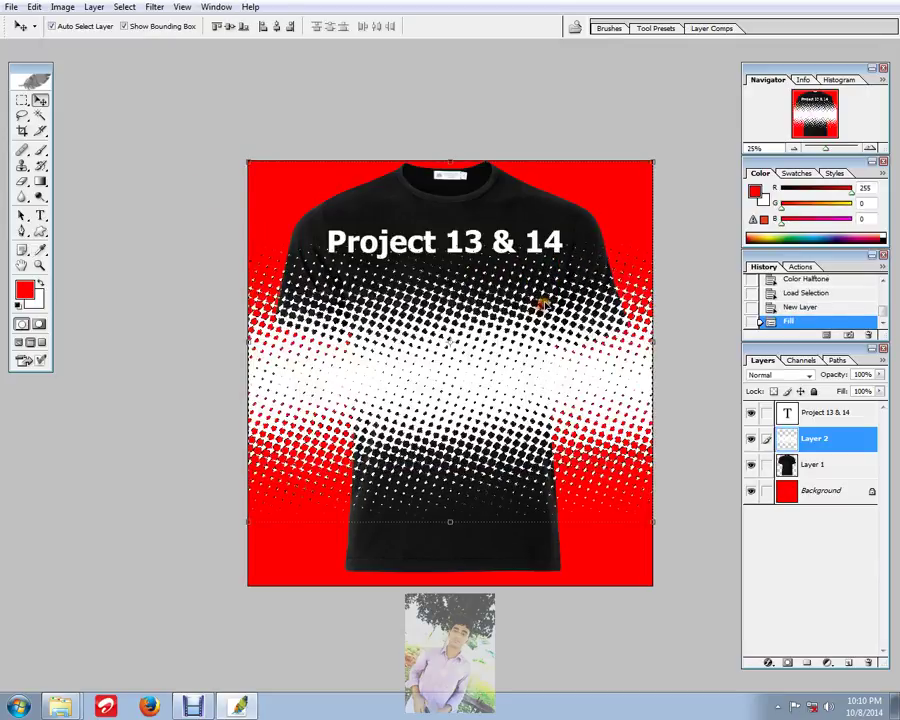
Step: Deselect and move the white halftone band down over the bottom of the shirt
click(127, 10)
click(160, 40)
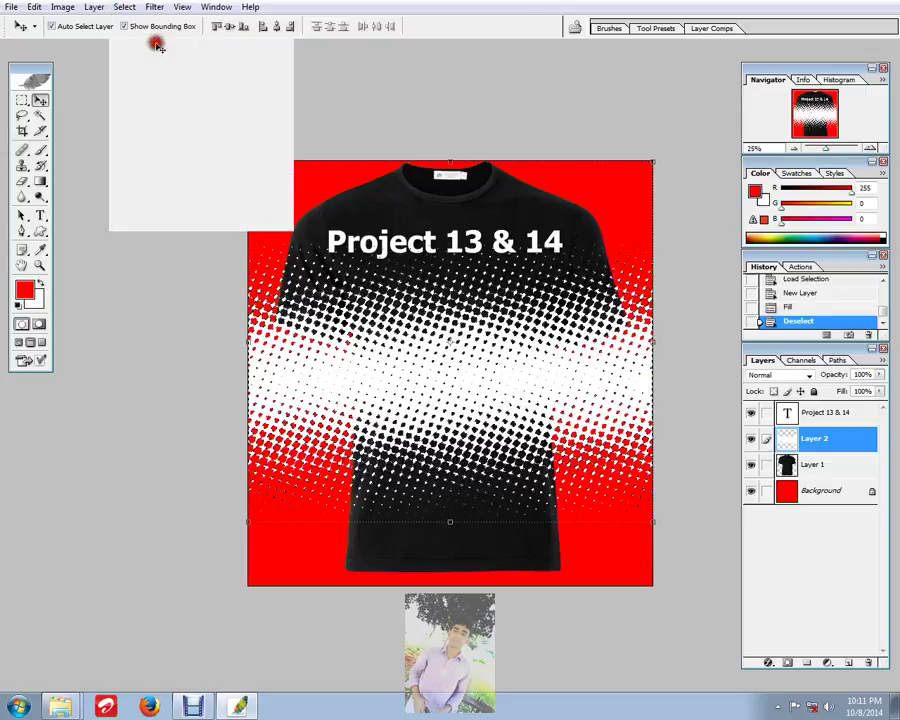
drag(381, 322, 396, 550)
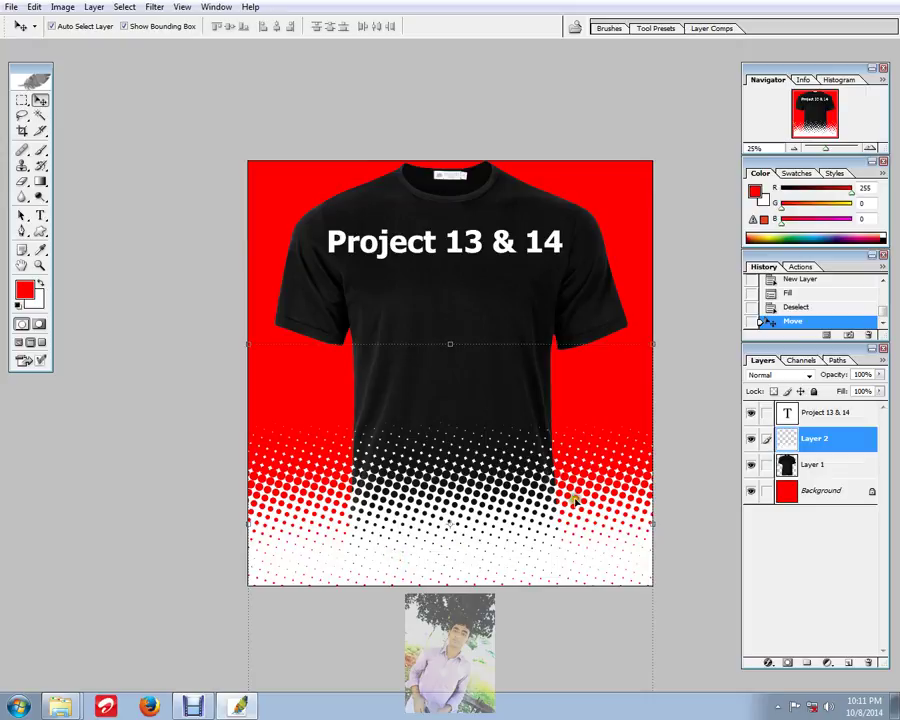
drag(454, 567, 338, 386)
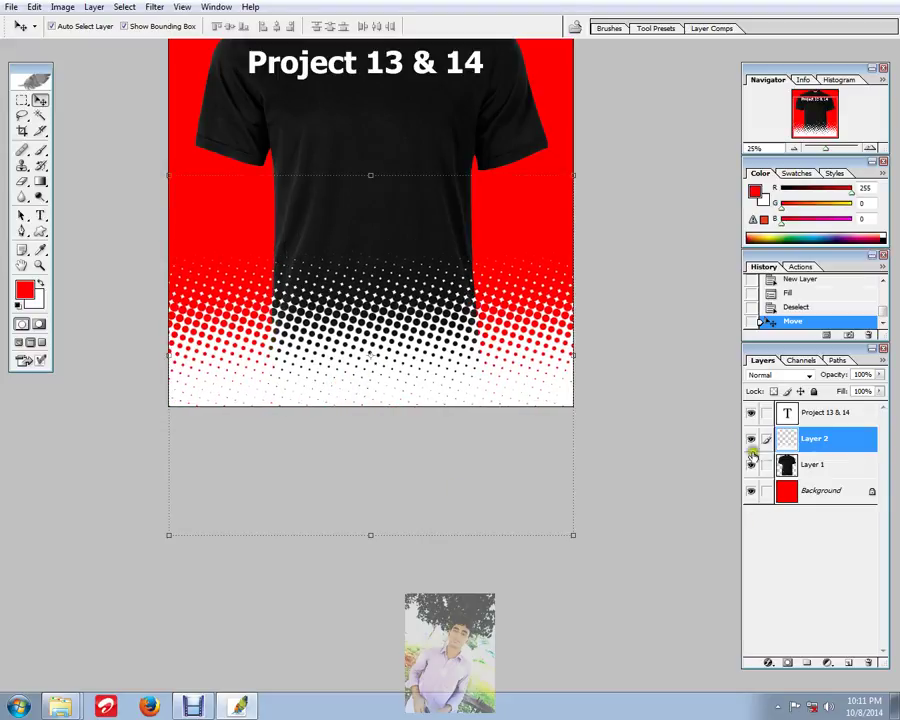
Step: Load the shirt layer's outline as a selection with the halftone layer active, and toggle the halftone layer's visibility to check it
ctrl+click(787, 465)
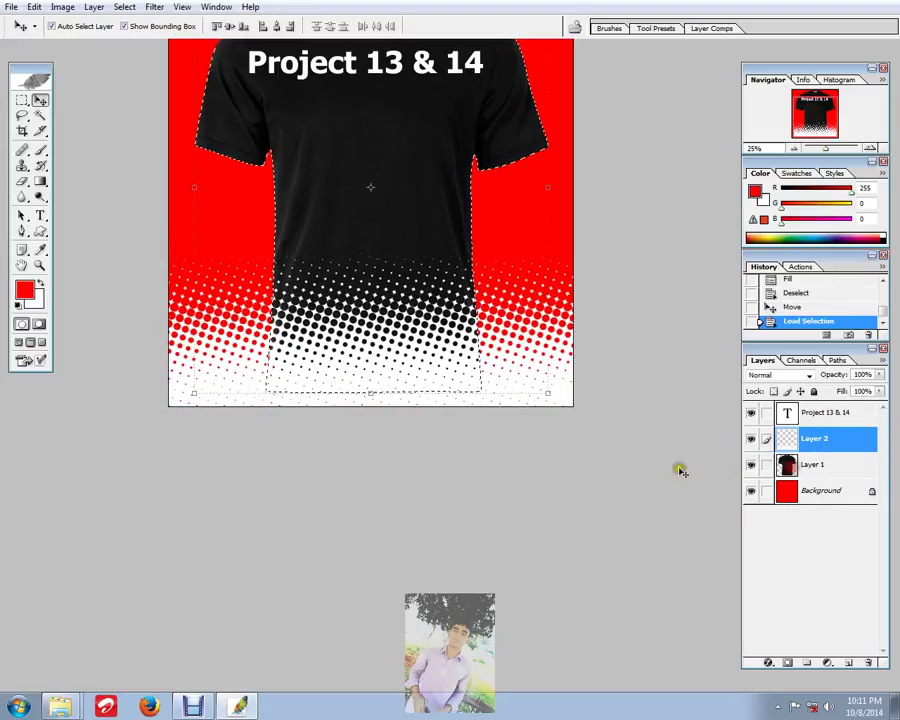
scroll(446, 297, up, 3)
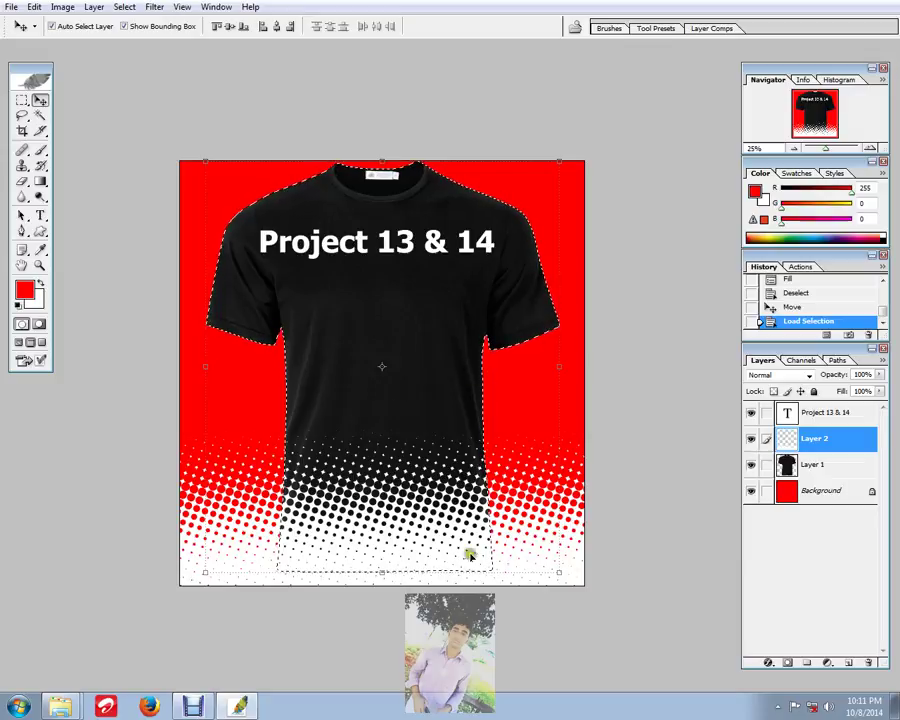
click(751, 440)
click(751, 440)
click(751, 440)
click(751, 440)
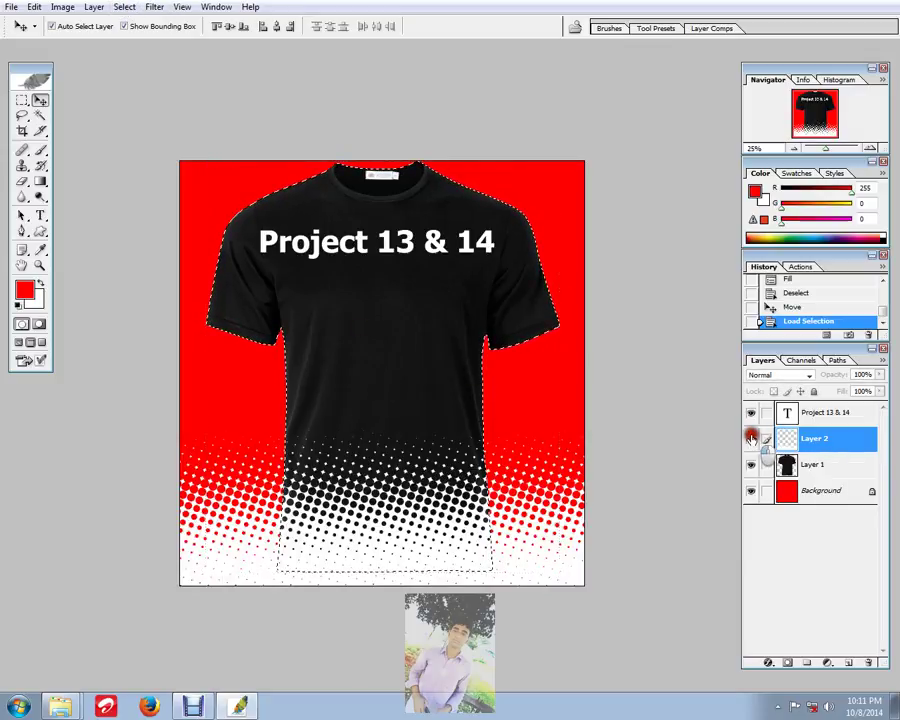
Step: Toggle the halftone layer's visibility off and on to compare the shirt with and without the dots
click(751, 440)
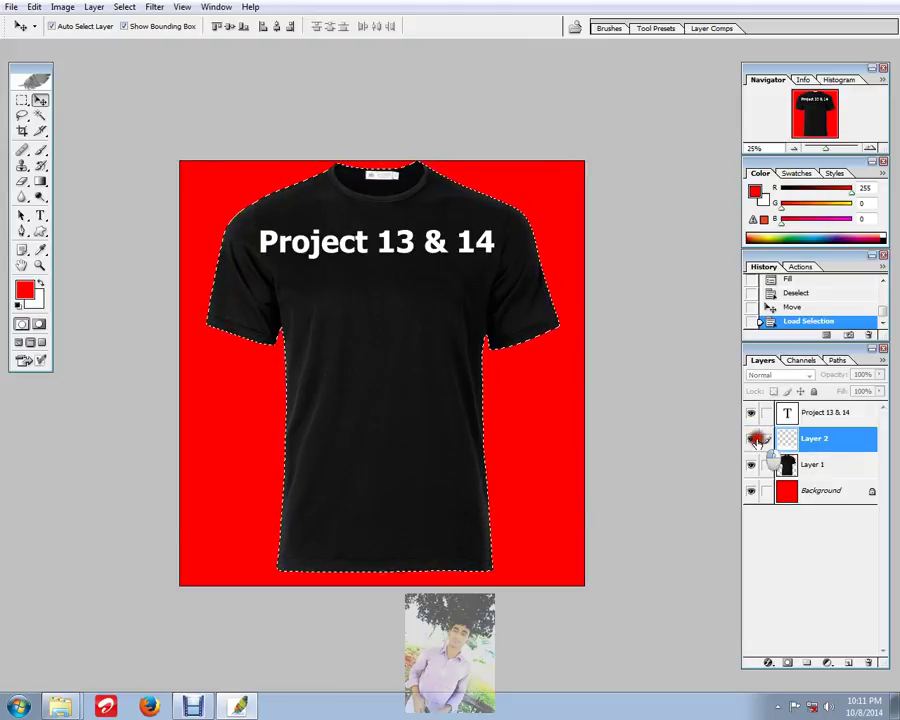
click(751, 440)
click(751, 440)
click(751, 440)
click(751, 440)
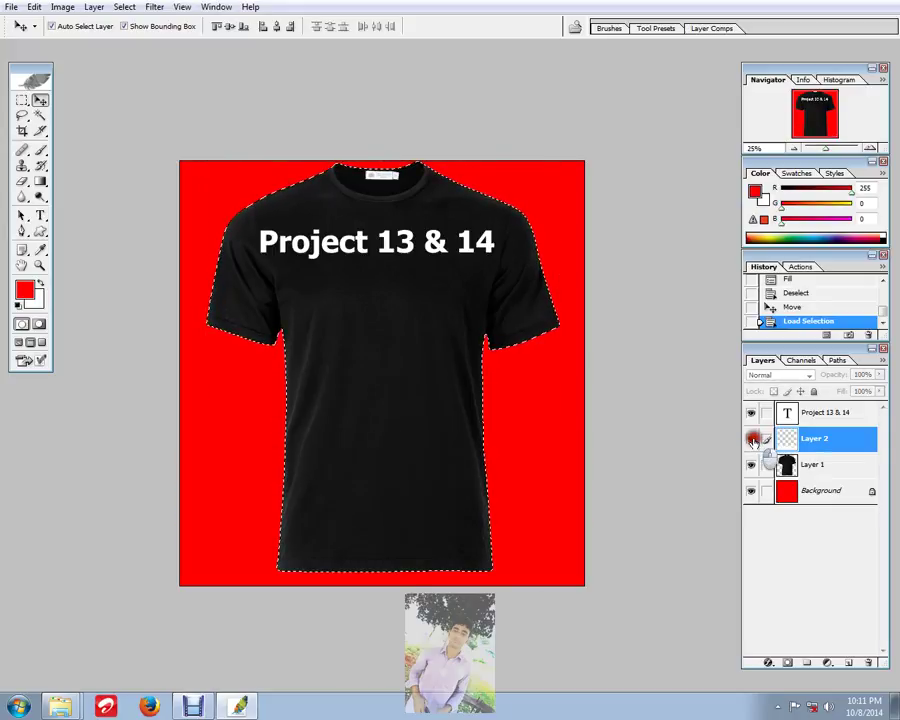
click(751, 440)
Step: Make the halftone layer active and invert the shirt outline selection to cover the area outside the shirt
click(820, 462)
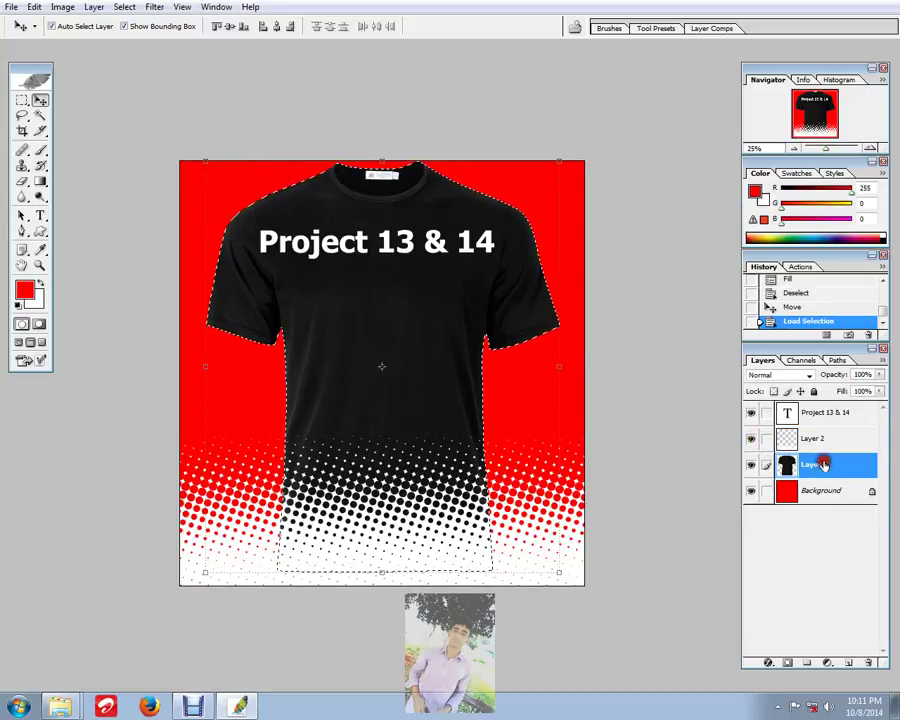
click(821, 441)
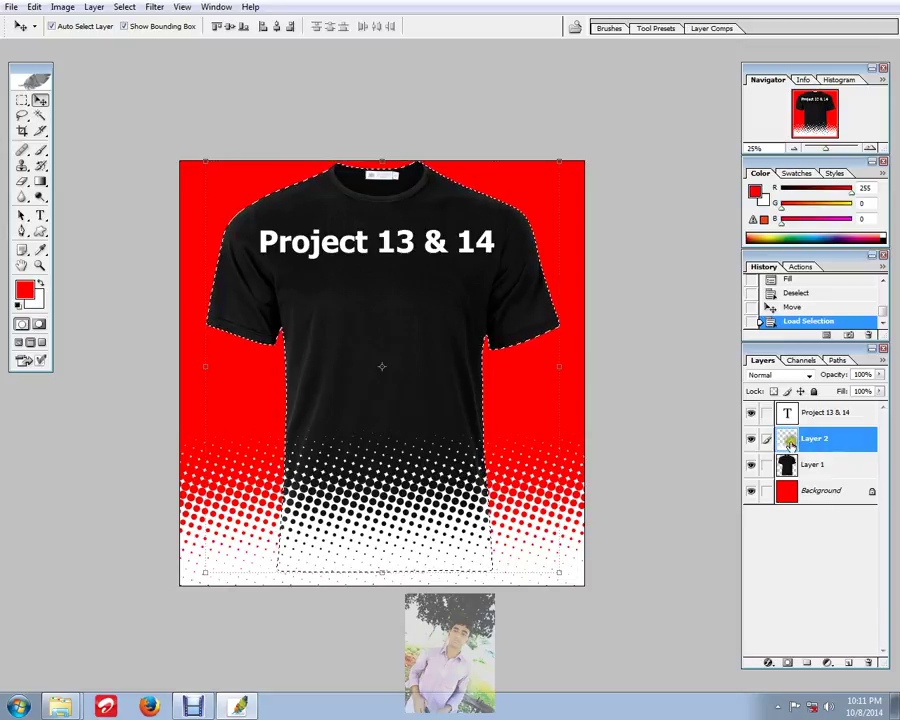
click(125, 12)
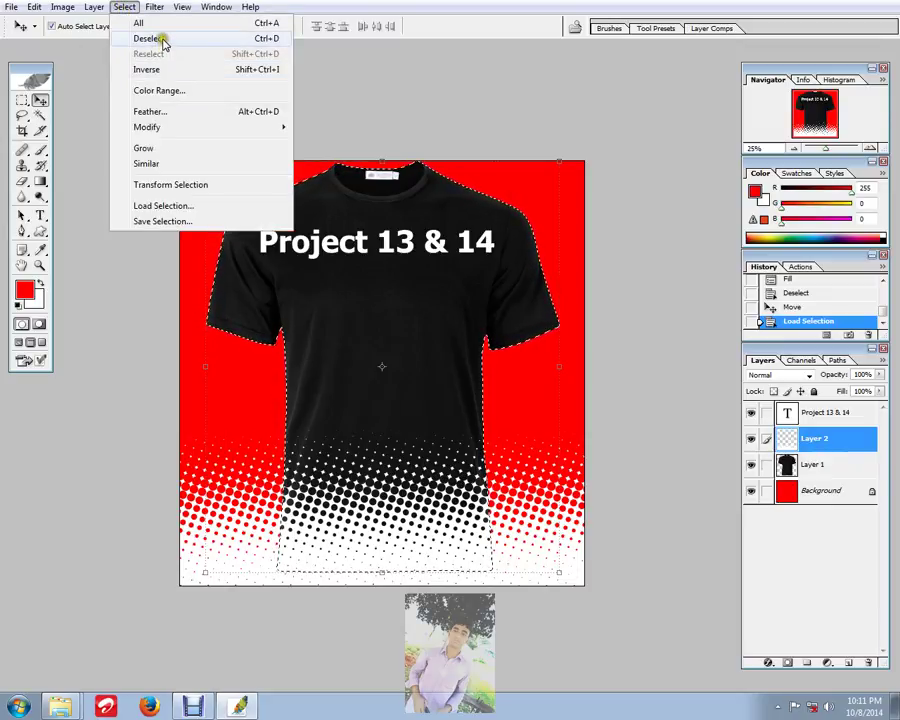
click(156, 72)
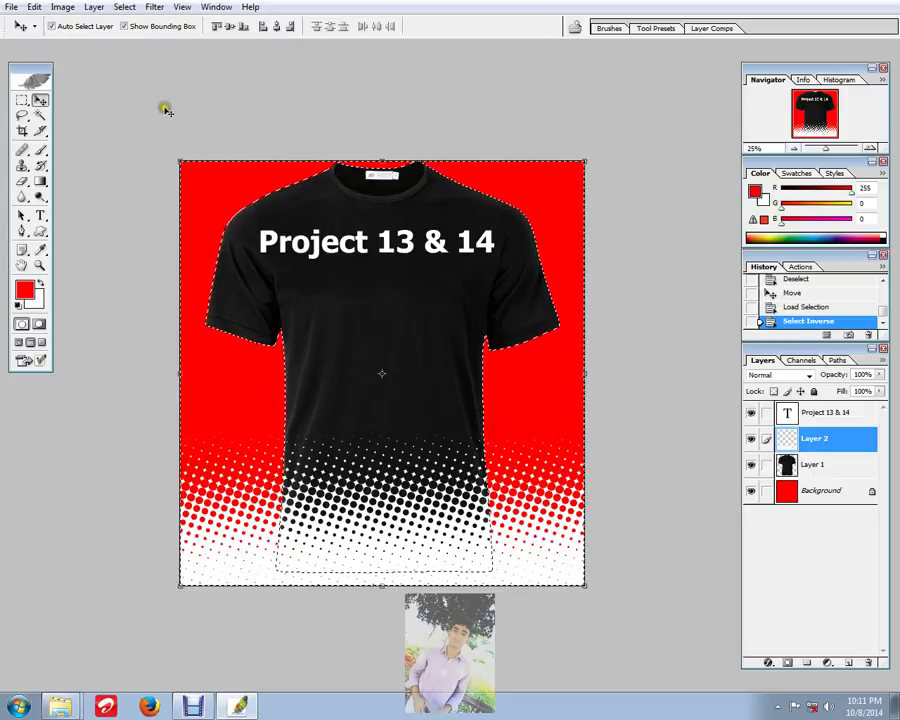
Step: Choose the Eraser and enlarge its brush size to 1000
click(21, 181)
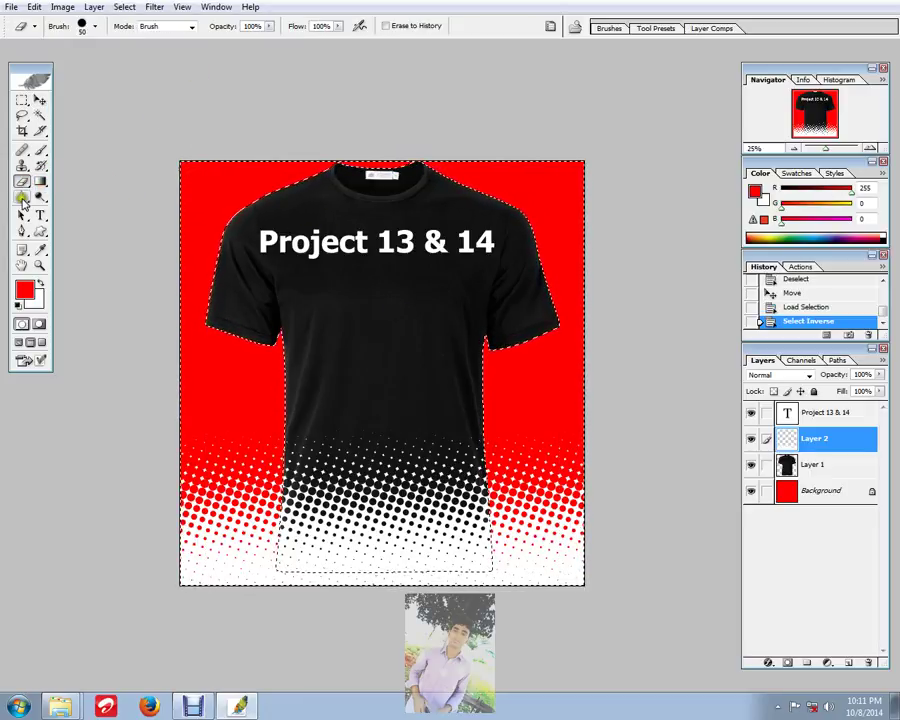
key(bracketright)
key(bracketright)
key(bracketright)
key(bracketright)
key(bracketright)
key(bracketright)
key(bracketright)
key(bracketright)
key(bracketright)
key(bracketright)
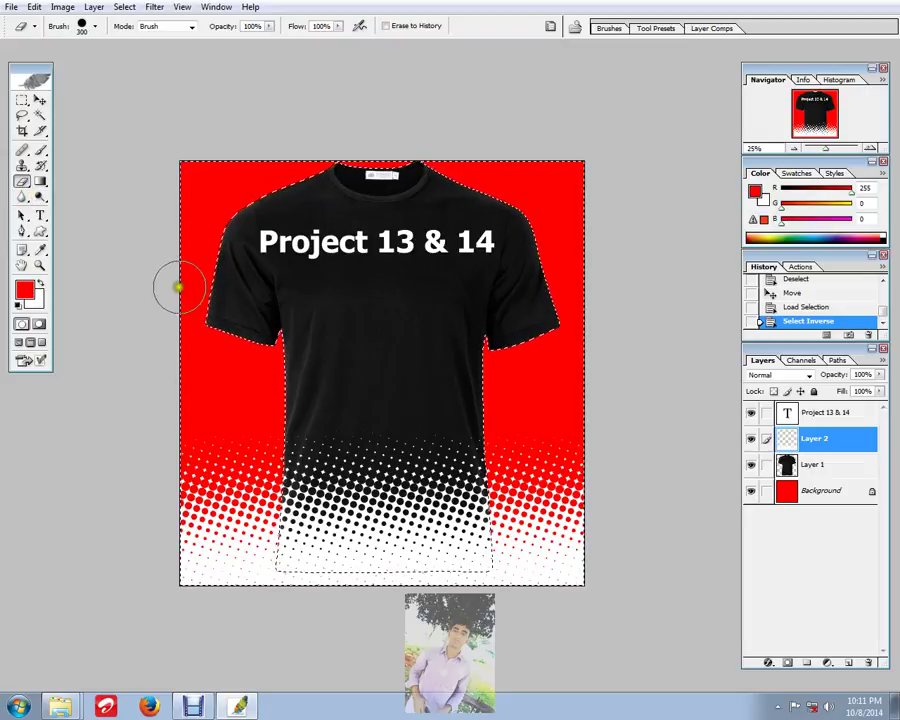
key(bracketright)
key(bracketright)
key(bracketright)
key(bracketright)
key(bracketright)
key(bracketright)
key(bracketright)
key(bracketright)
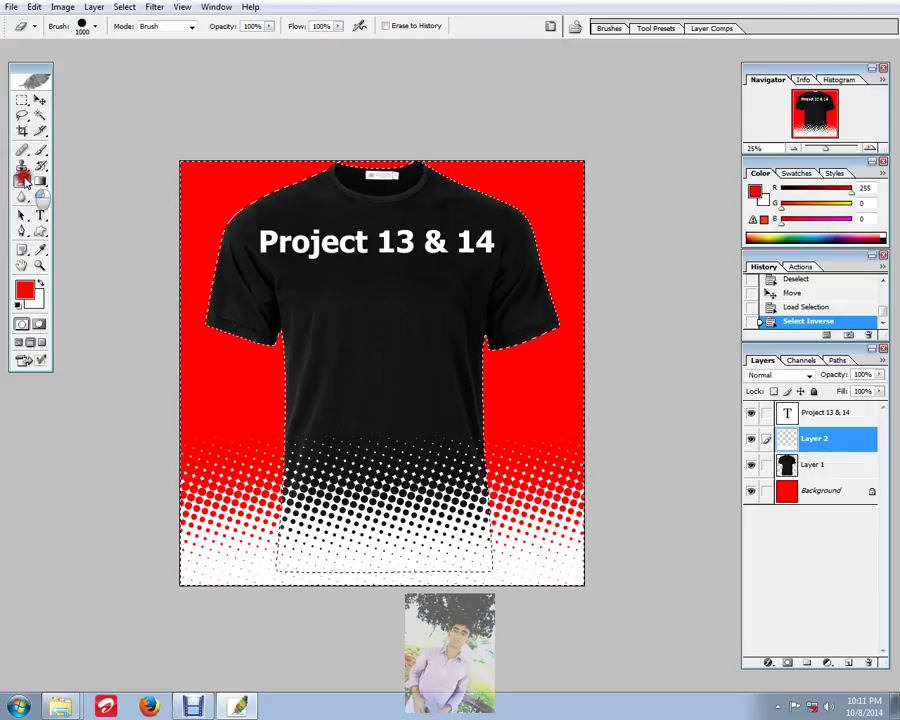
Step: Erase the white halftone dots outside the shirt from the halftone layer and deselect
right_click(21, 181)
click(52, 177)
click(180, 503)
mouse_move(180, 503)
mouse_down()
mouse_move(211, 449)
mouse_move(211, 622)
mouse_move(231, 440)
mouse_up()
mouse_move(580, 420)
mouse_down()
mouse_move(629, 585)
mouse_move(560, 500)
mouse_up()
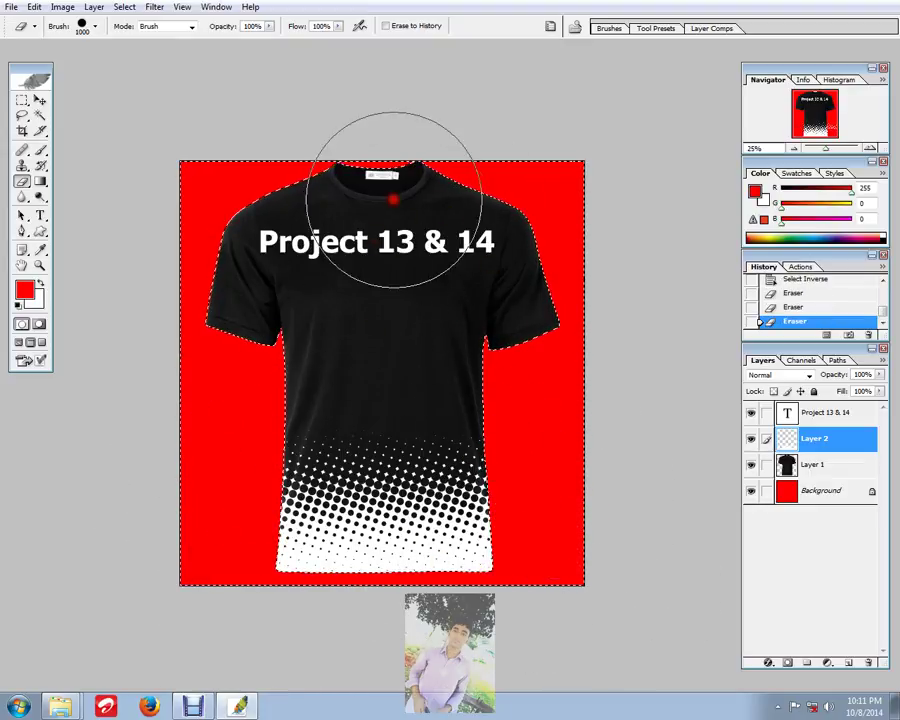
click(549, 504)
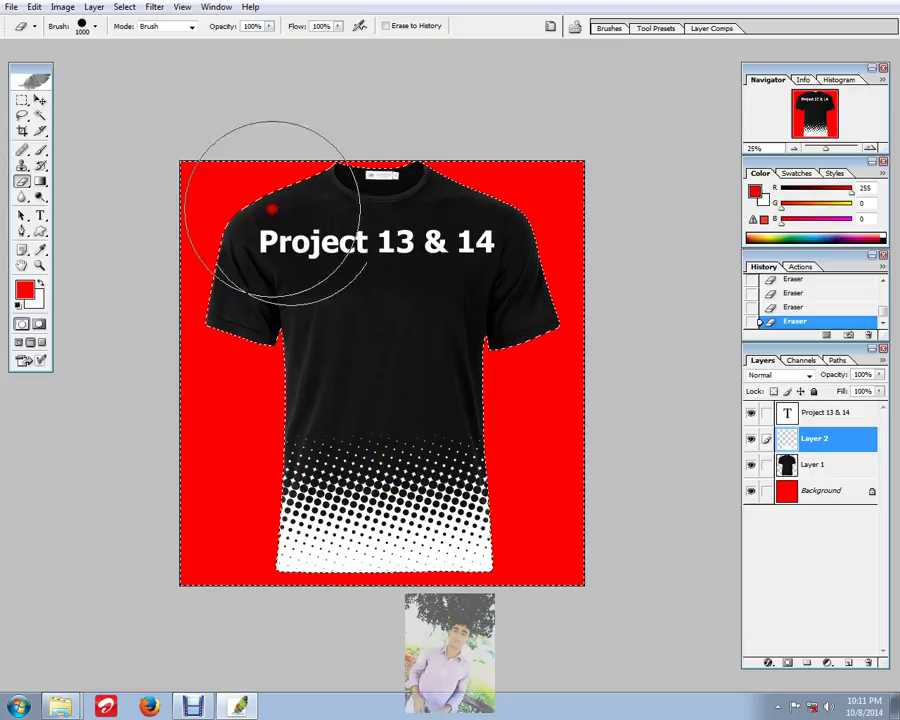
click(150, 7)
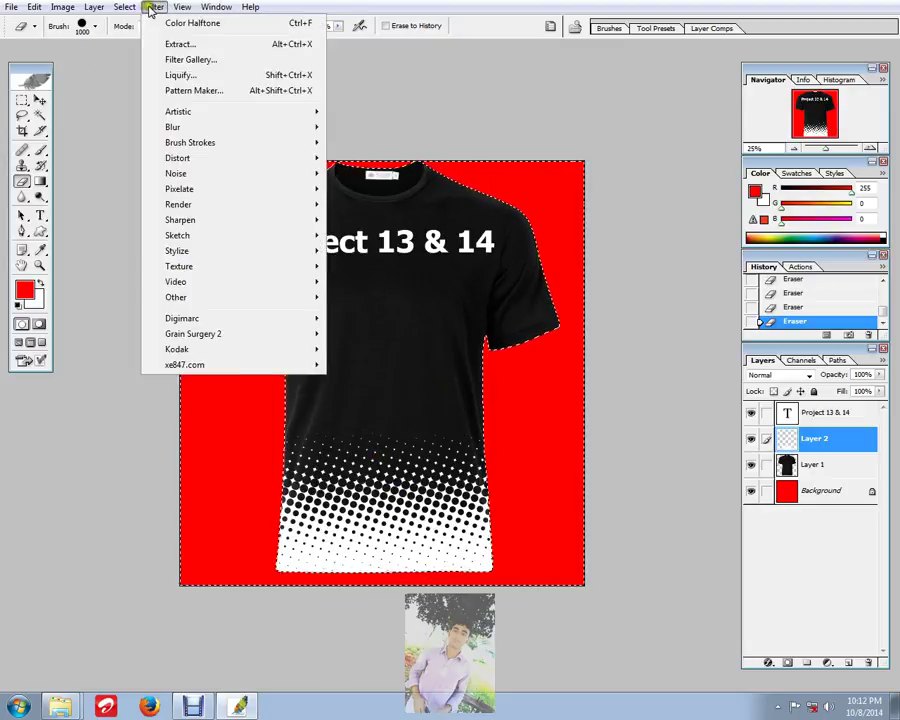
mouse_move(126, 8)
click(150, 39)
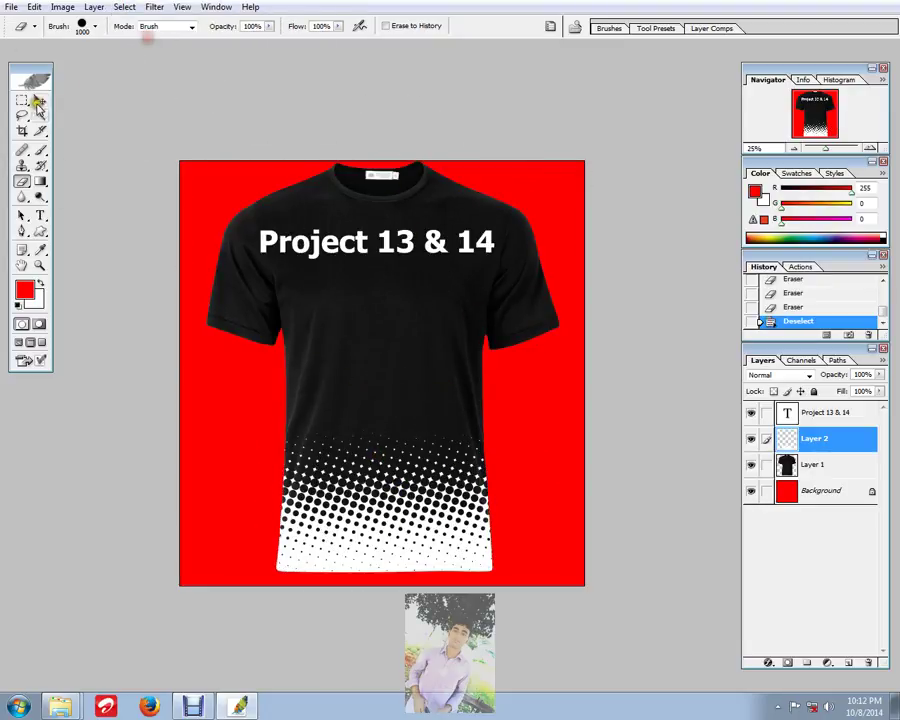
Step: Crop the image to the full canvas bounds to trim layer content extending beyond the canvas
click(40, 100)
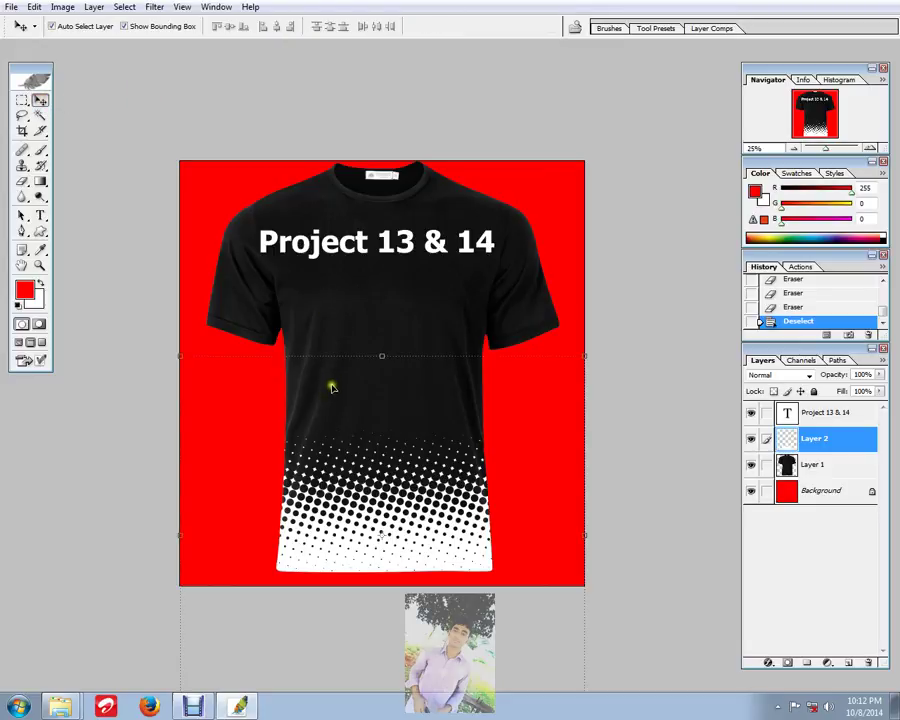
key(c)
drag(160, 124, 895, 670)
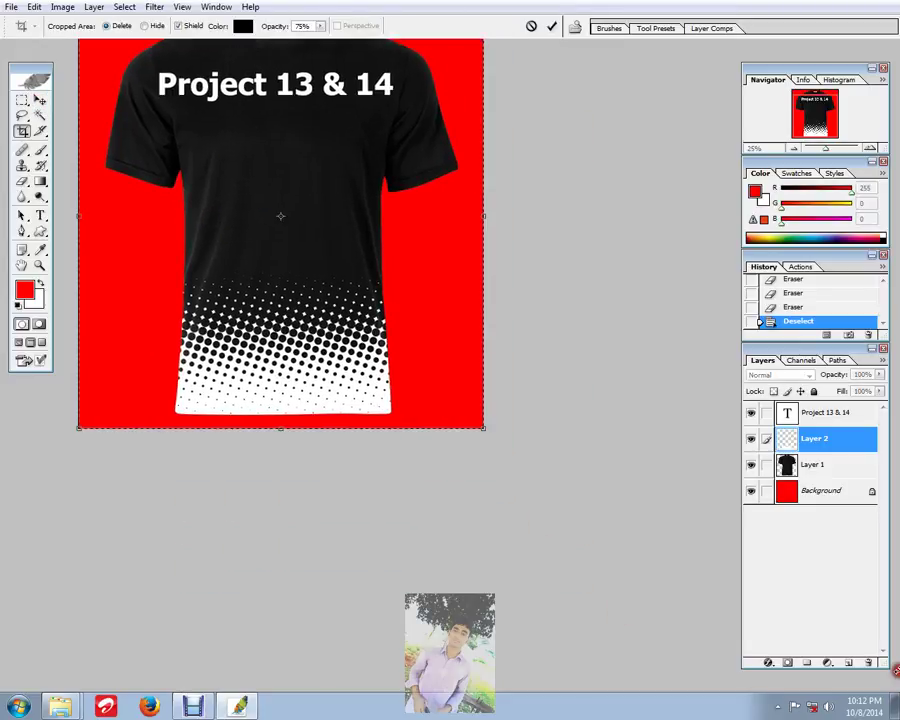
key(Return)
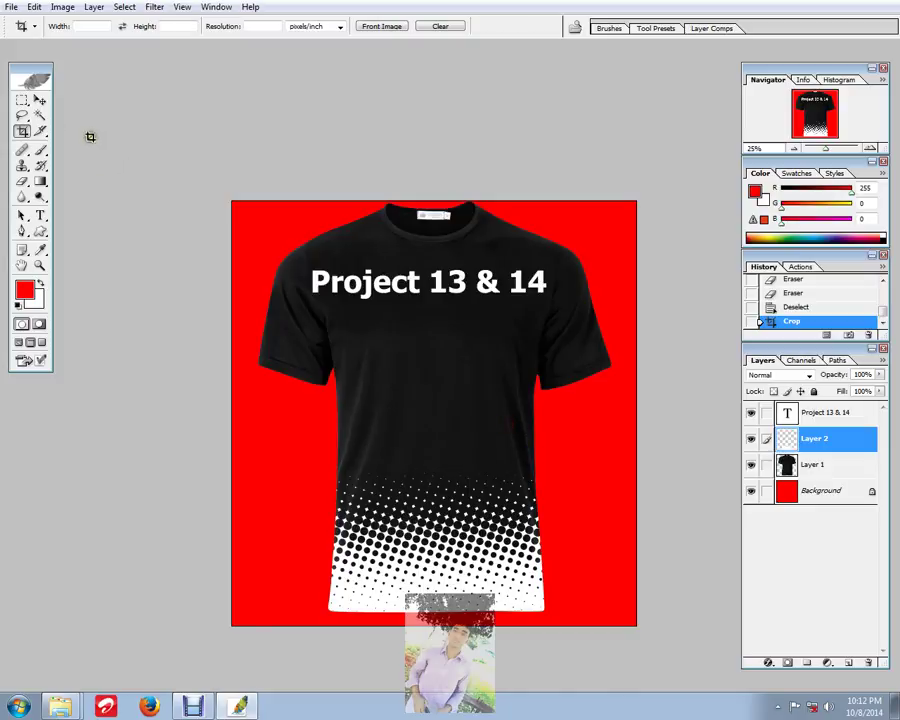
Step: Reduce the halftone layer's opacity to 30%
click(40, 100)
scroll(270, 294, up, 2)
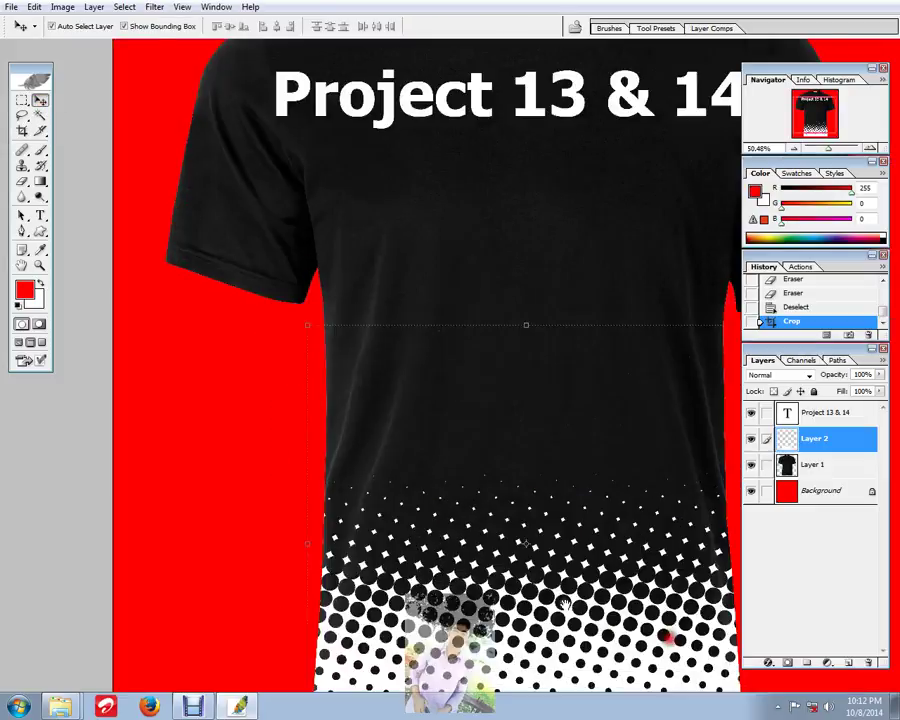
scroll(410, 345, down, 2)
scroll(408, 343, down, 3)
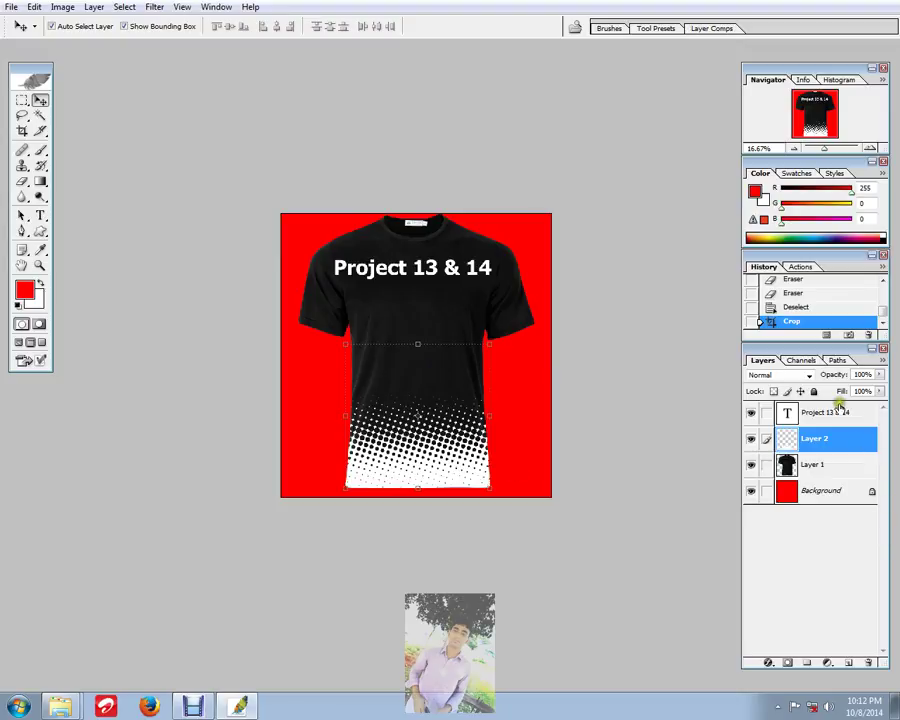
key(2)
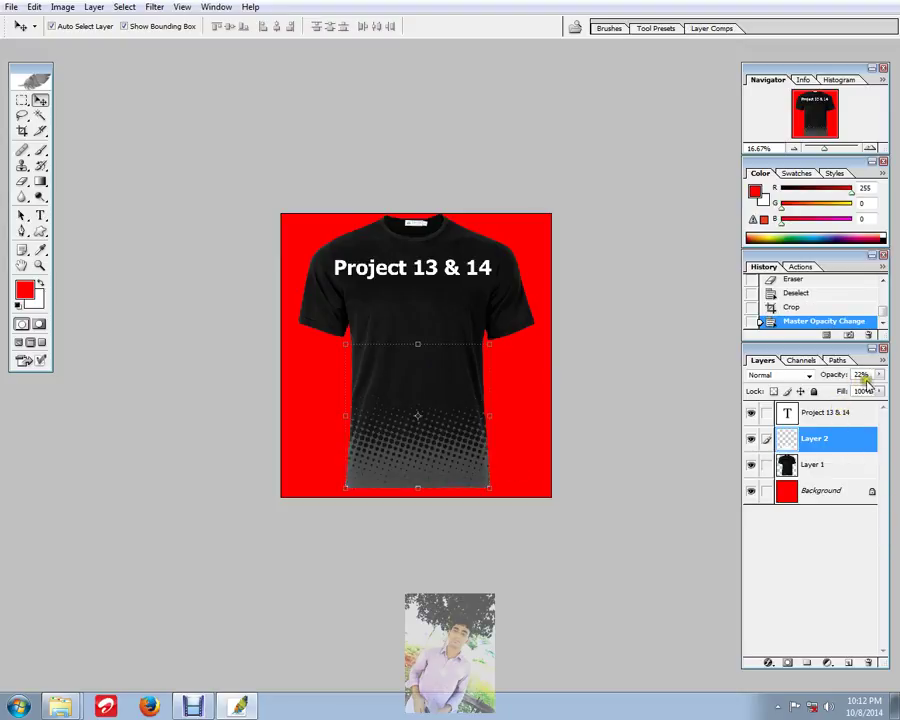
click(862, 374)
text(30)
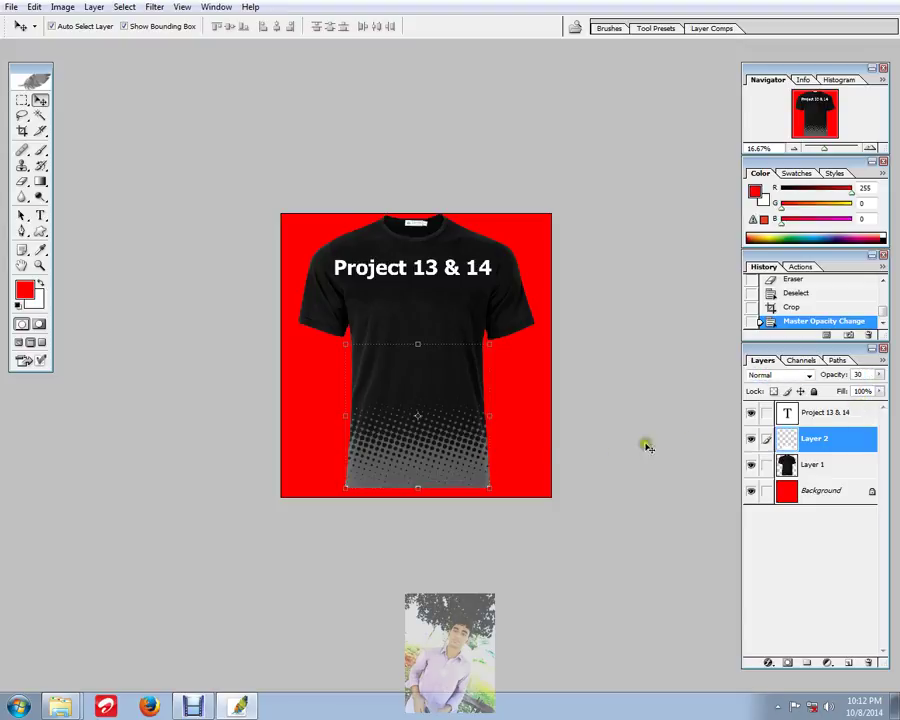
click(531, 433)
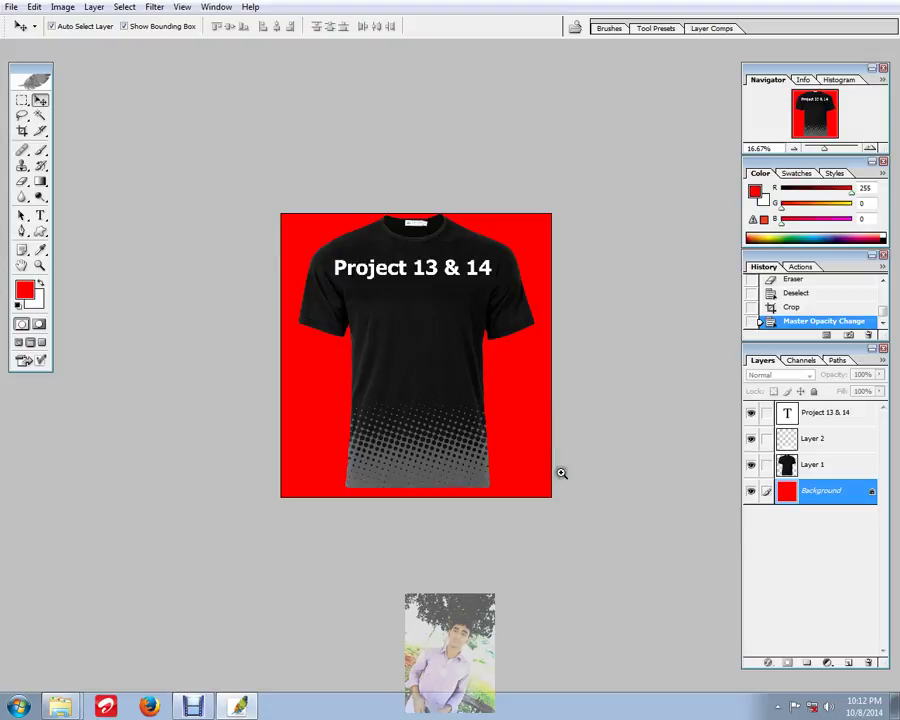
Step: Nudge the "Project 13 & 14" text slightly on the chest and try scaling it smaller
drag(623, 547, 400, 488)
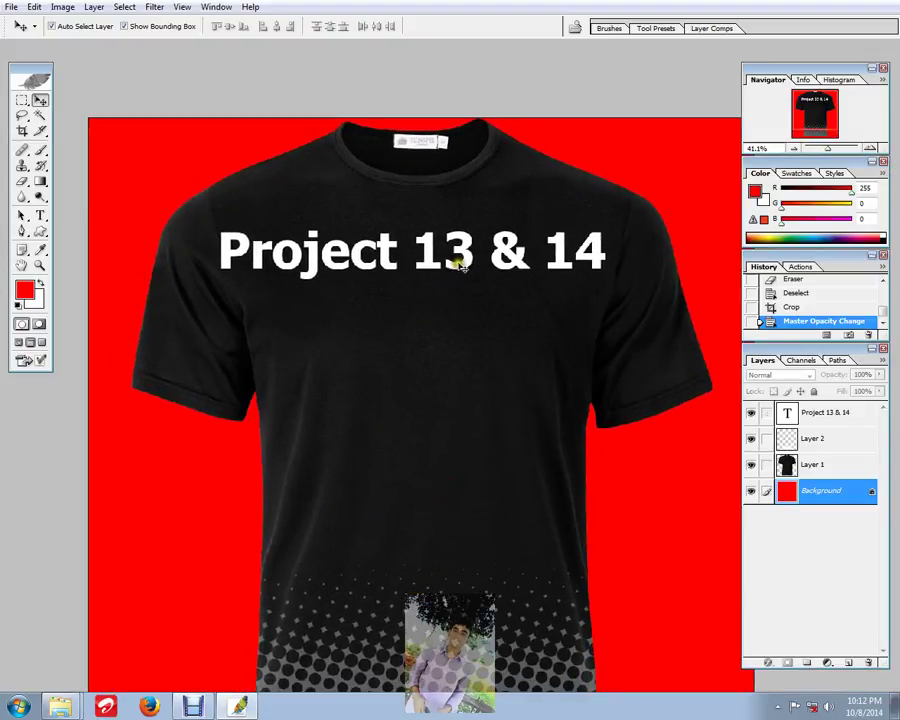
drag(461, 262, 466, 266)
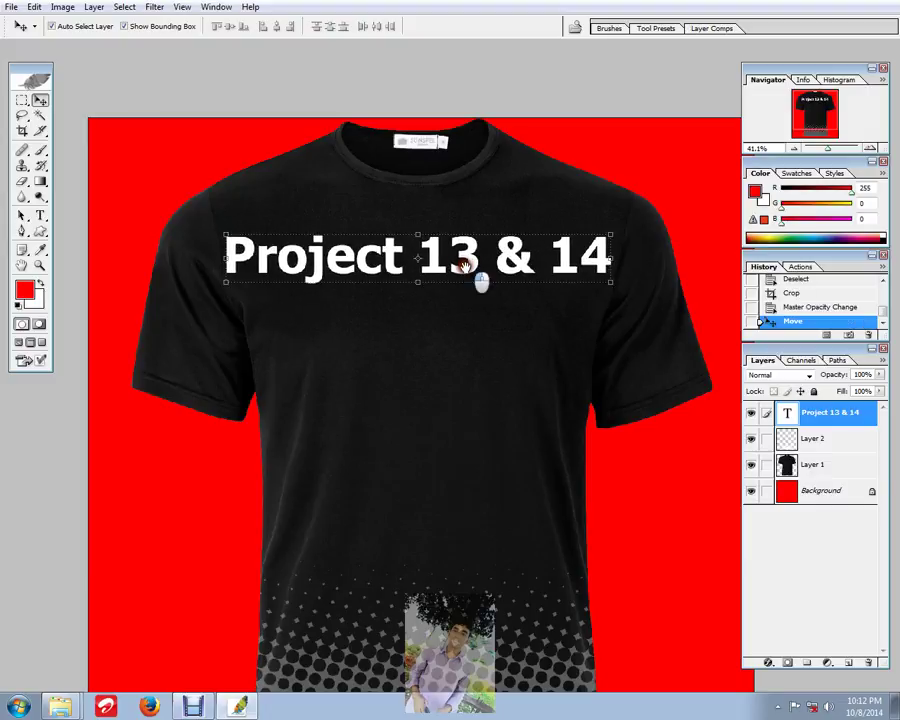
drag(606, 280, 561, 279)
key(ctrl+z)
key(Return)
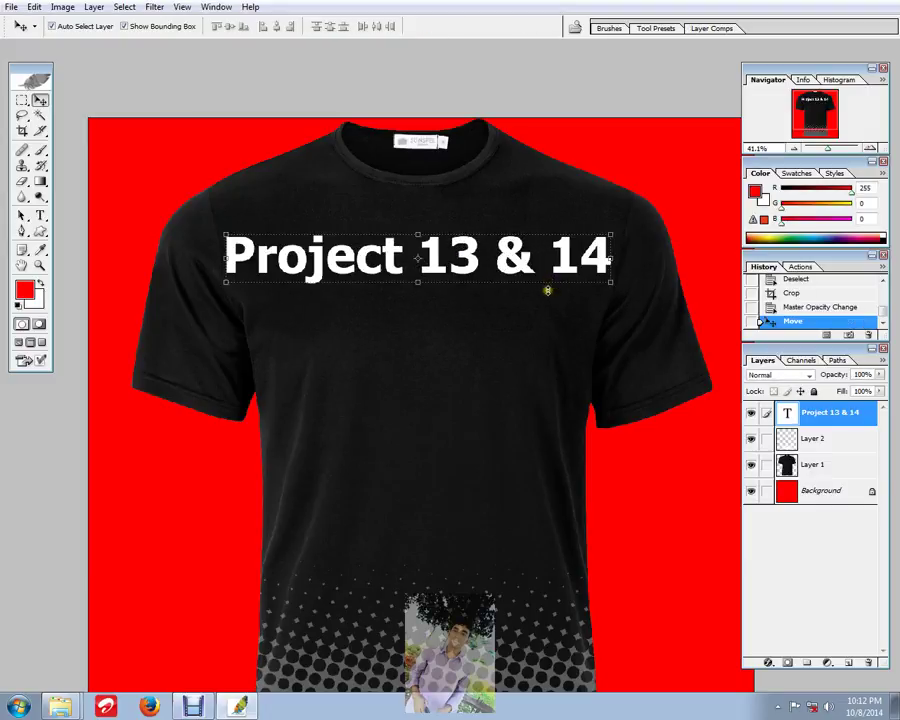
Step: Split the shirt text into two lines, "Project" and "13 & 14", and center-align them
key(t)
click(416, 268)
key(BackSpace)
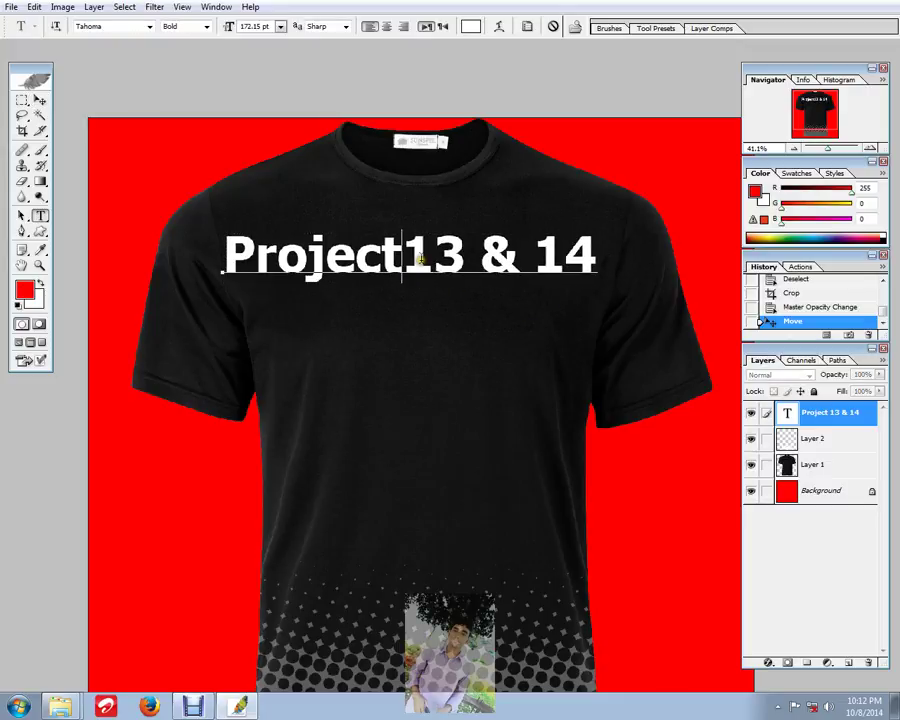
key(Return)
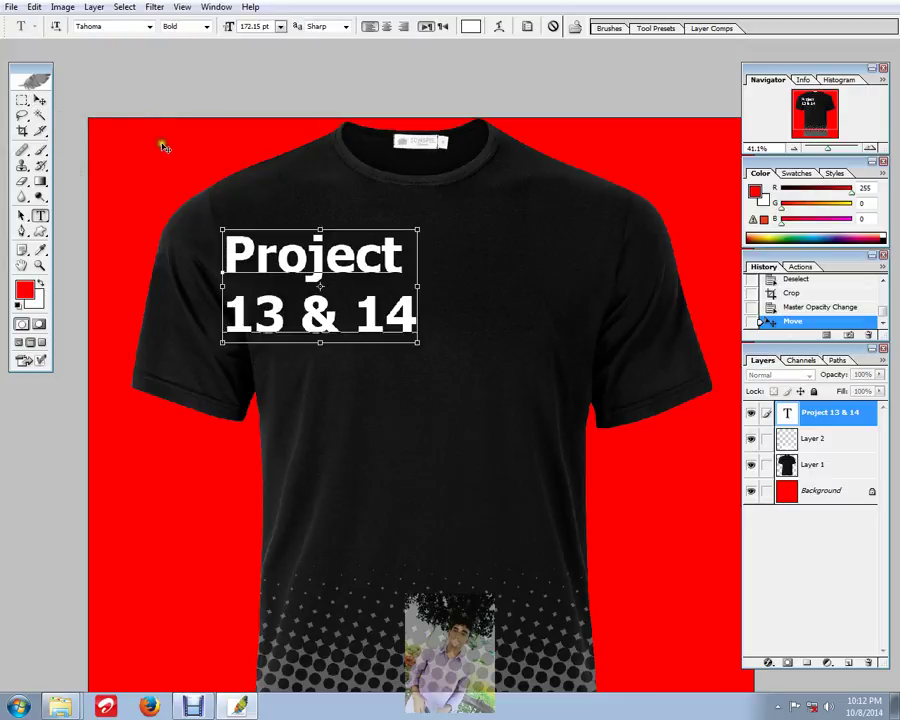
key(ctrl+a)
click(385, 27)
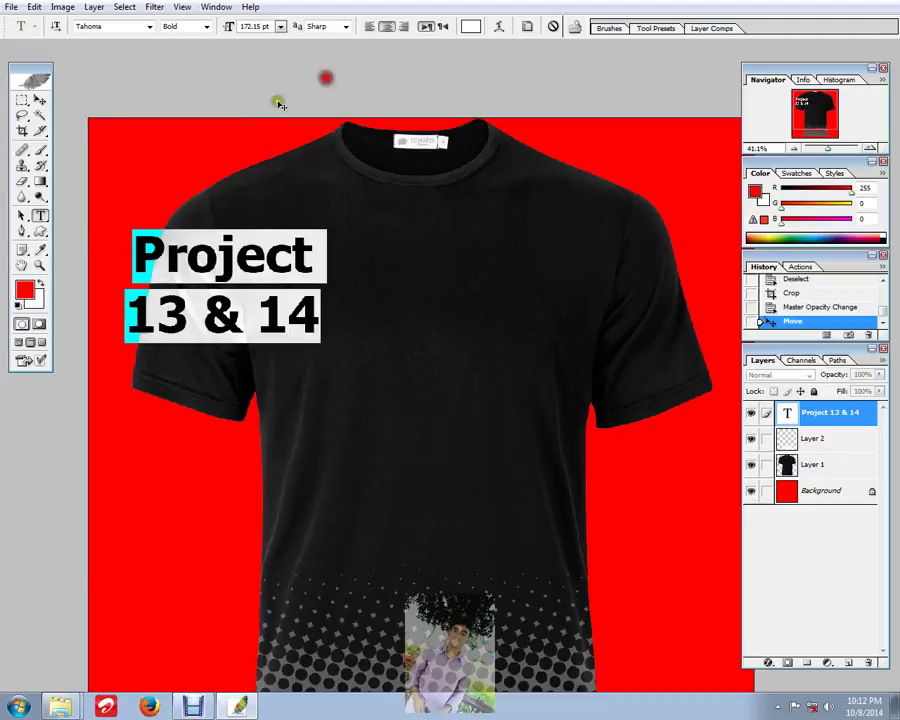
Step: Move the two-line text to the middle of the shirt's chest, below the collar
click(40, 100)
drag(263, 258, 460, 312)
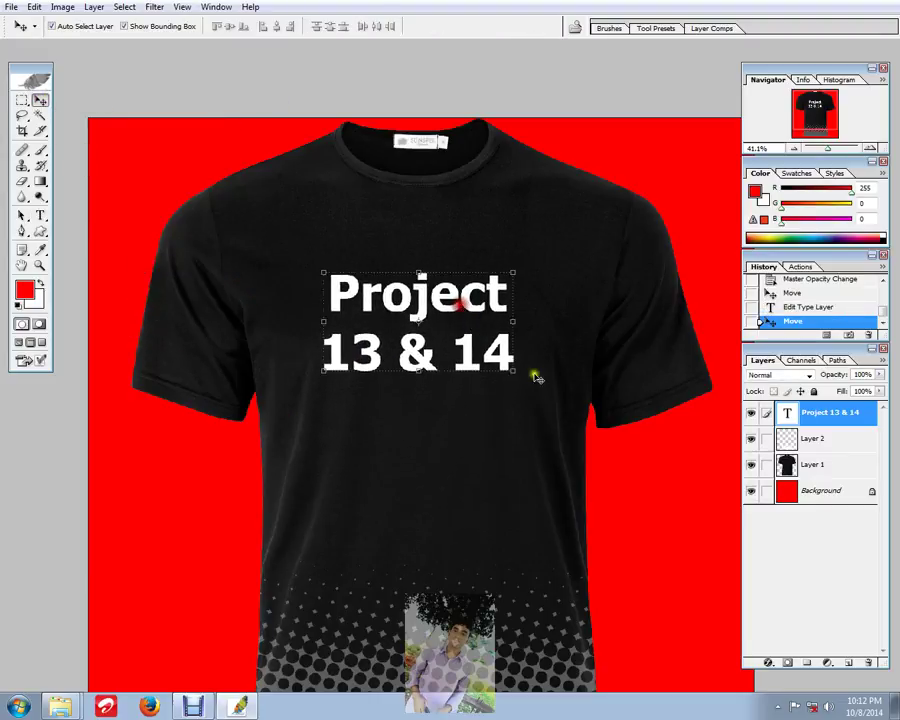
click(600, 456)
drag(558, 403, 431, 313)
click(443, 277)
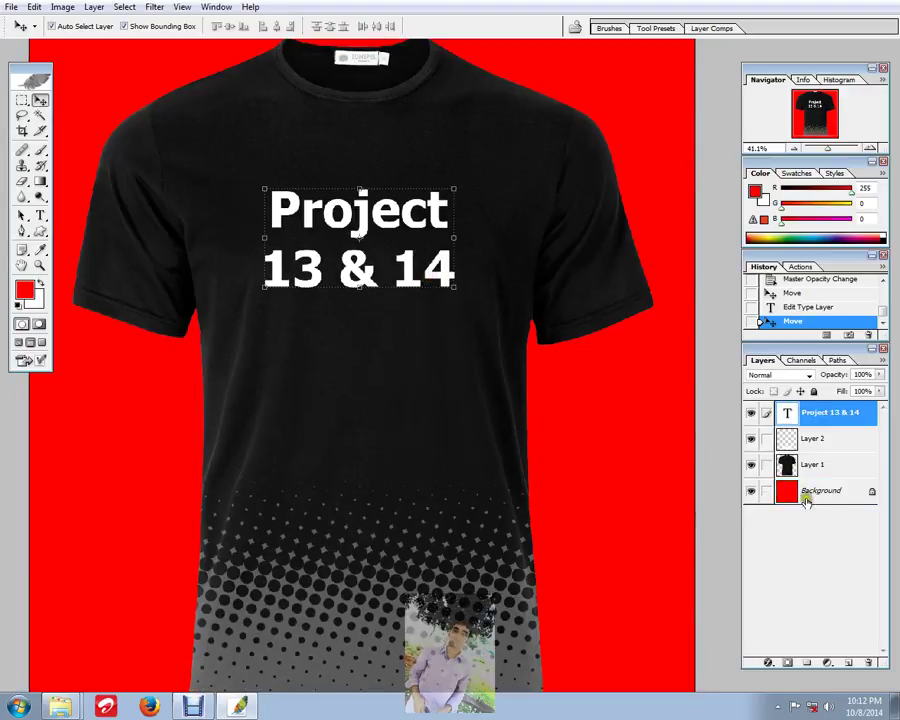
Step: Enable an Outer Glow in the text layer's Layer Style and set the glow color to bright yellow
right_click(787, 419)
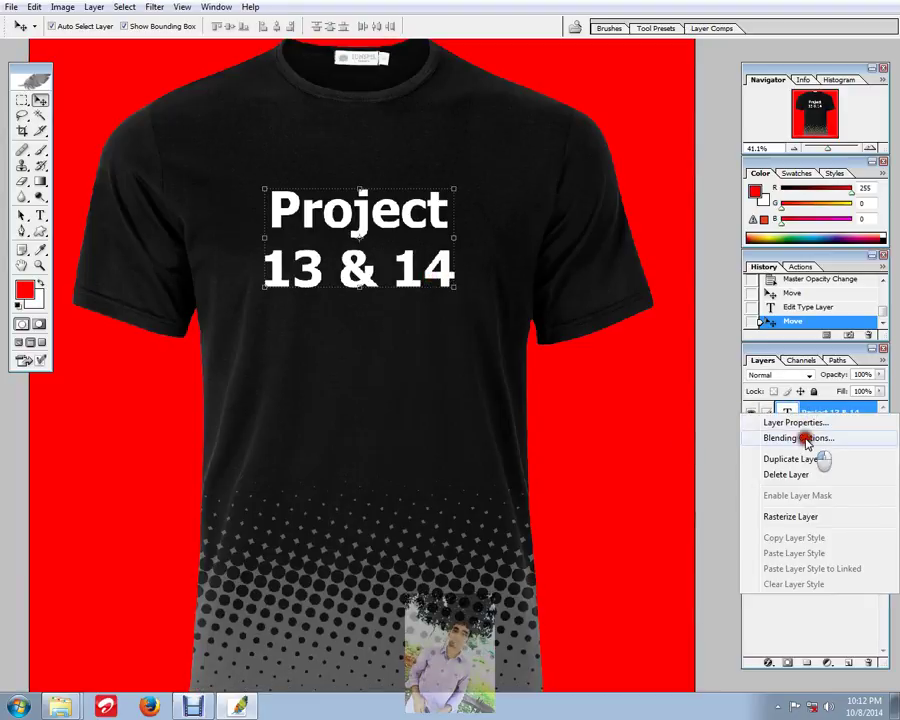
click(805, 434)
drag(465, 230, 548, 209)
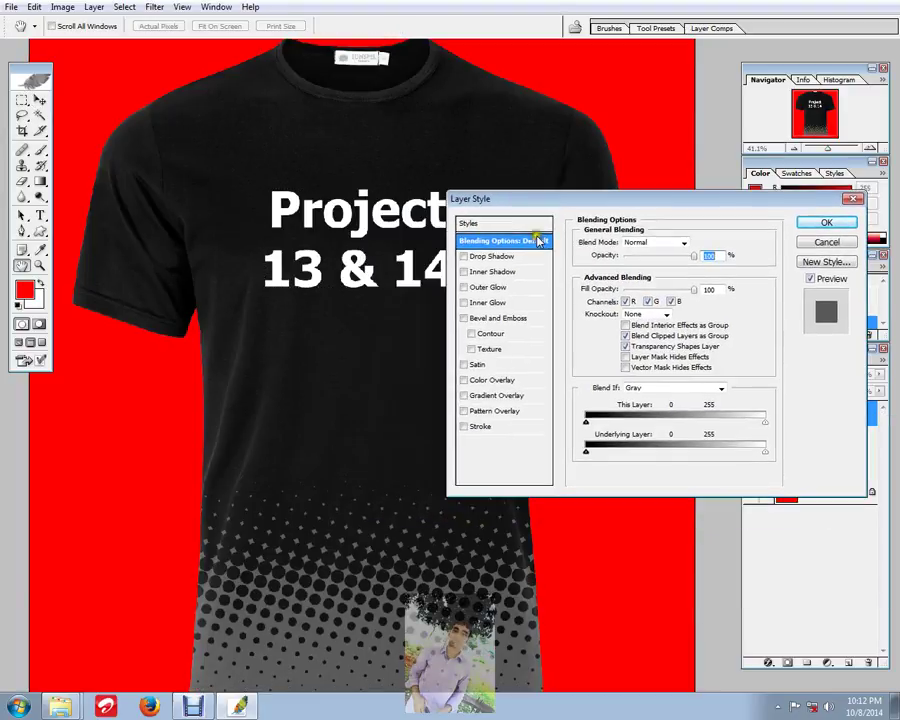
click(465, 256)
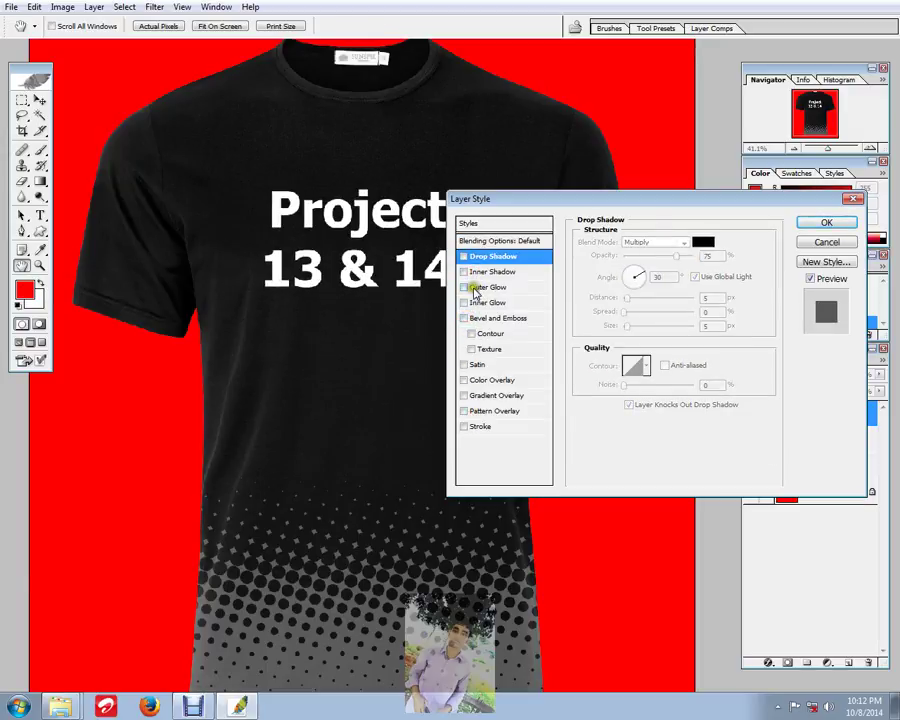
click(475, 290)
click(609, 287)
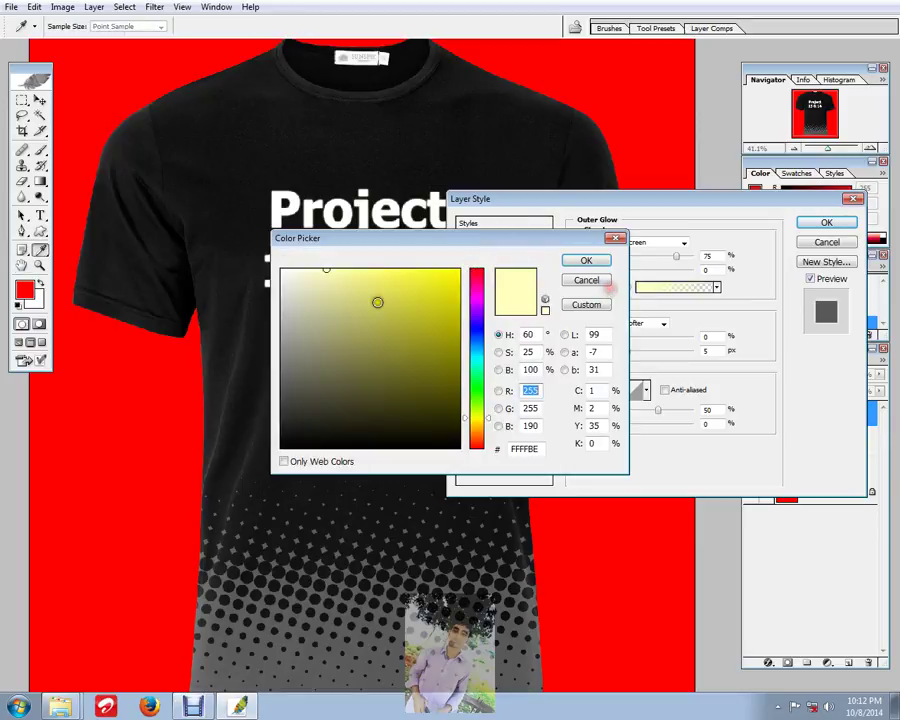
drag(338, 250, 451, 256)
click(459, 288)
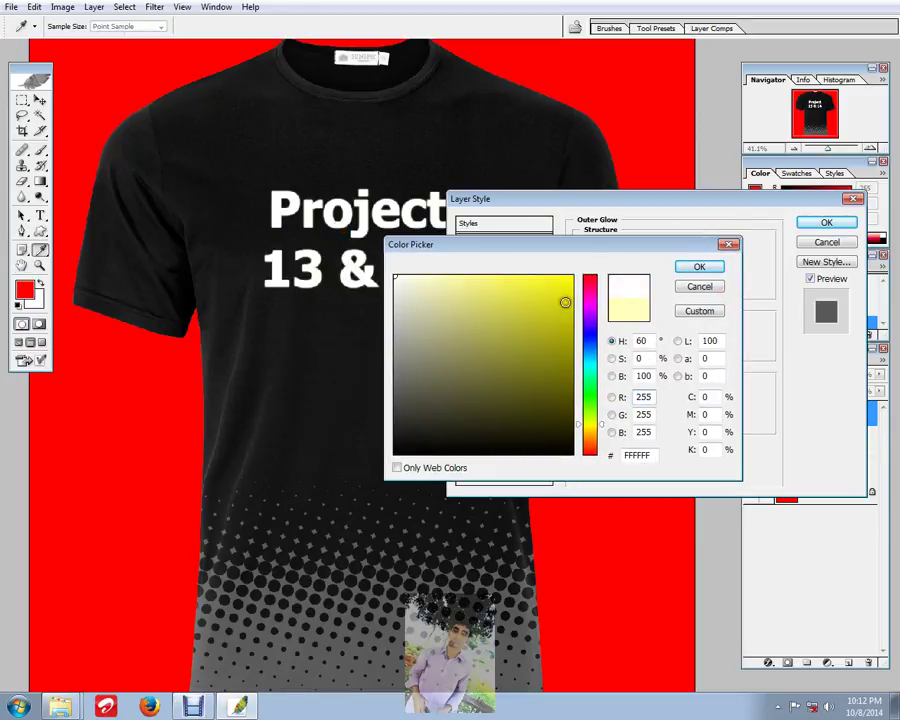
click(699, 266)
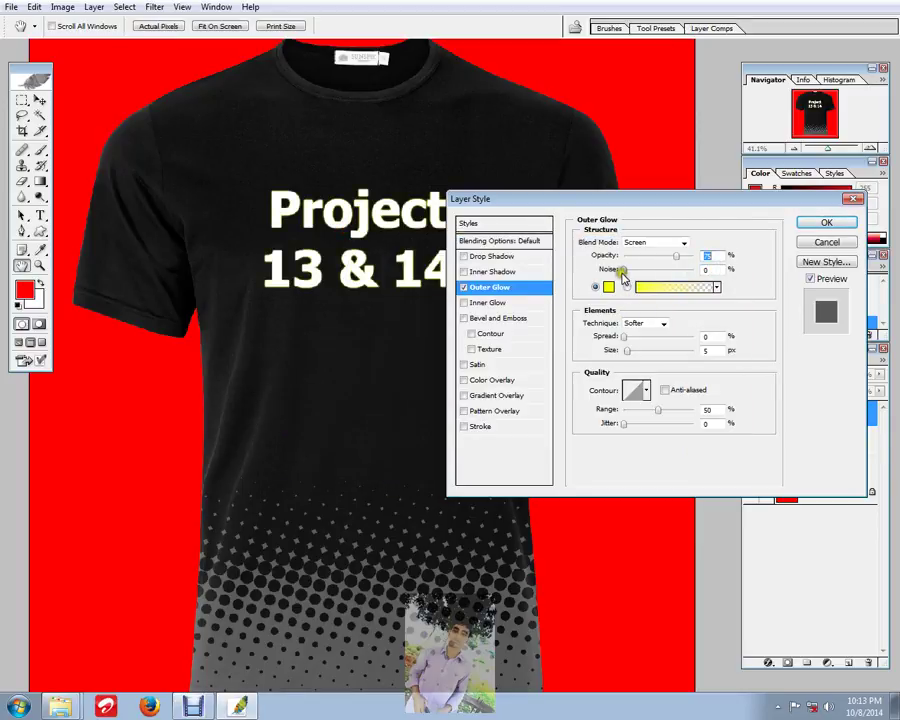
Step: Set the Outer Glow size to 250 px and its opacity to 100%, keeping the spread at 0%
drag(627, 349, 688, 350)
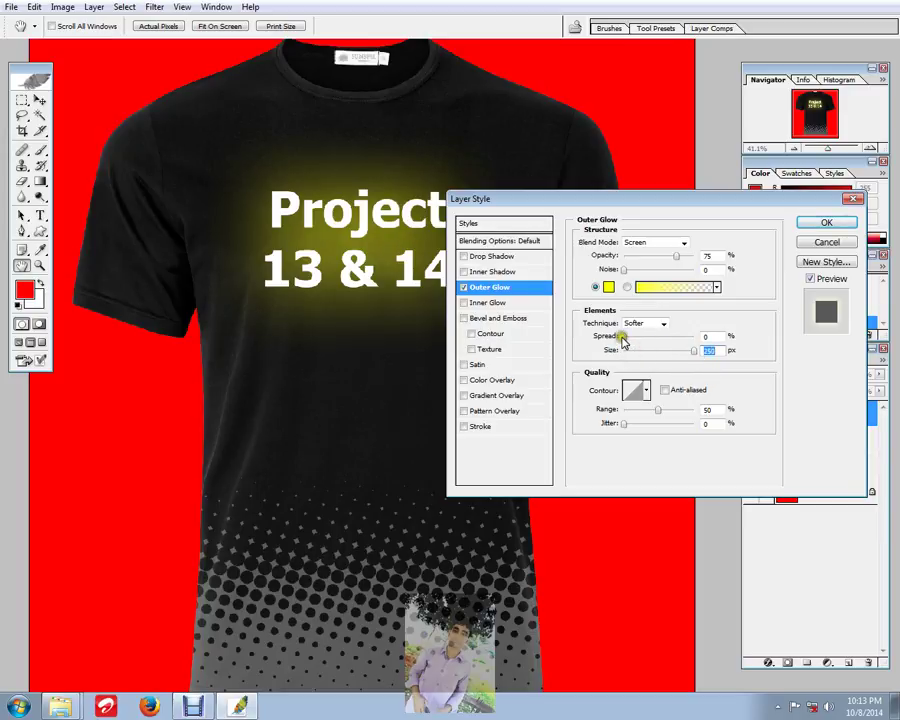
drag(625, 336, 600, 345)
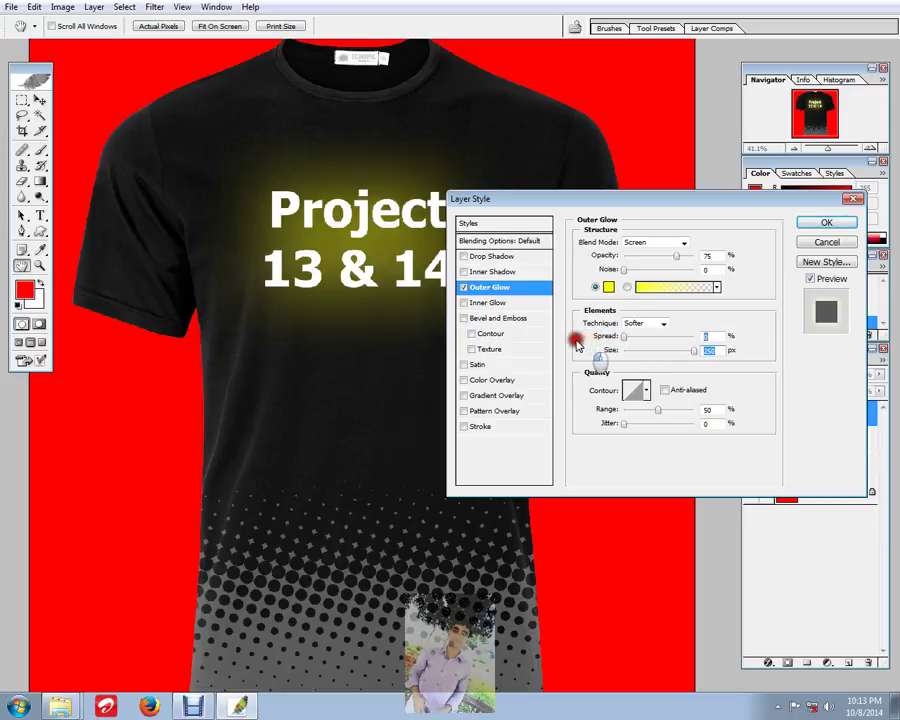
drag(673, 258, 693, 253)
Step: Go through the Outer Glow blend modes, set the mode to Exclusion, and apply the layer style
click(667, 243)
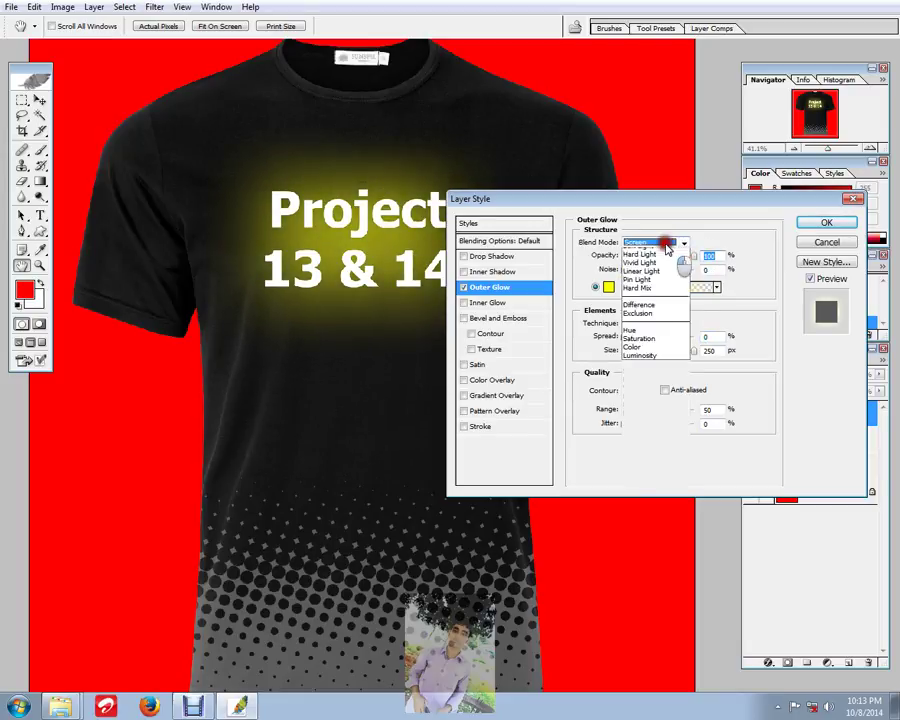
click(667, 254)
click(645, 243)
click(643, 245)
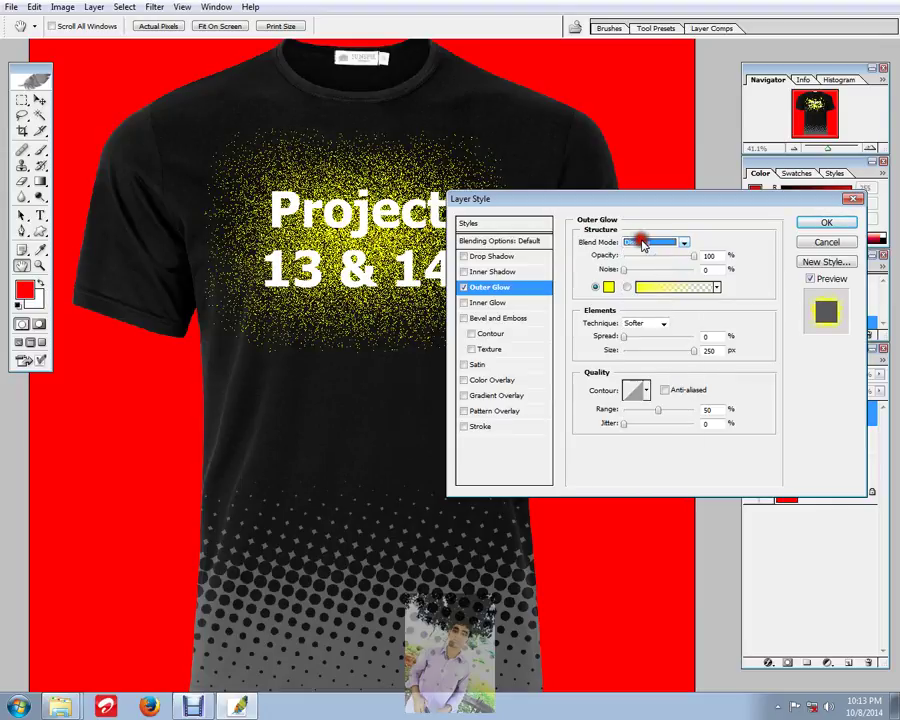
key(Down)
key(Down)
key(Down)
key(Down)
key(Down)
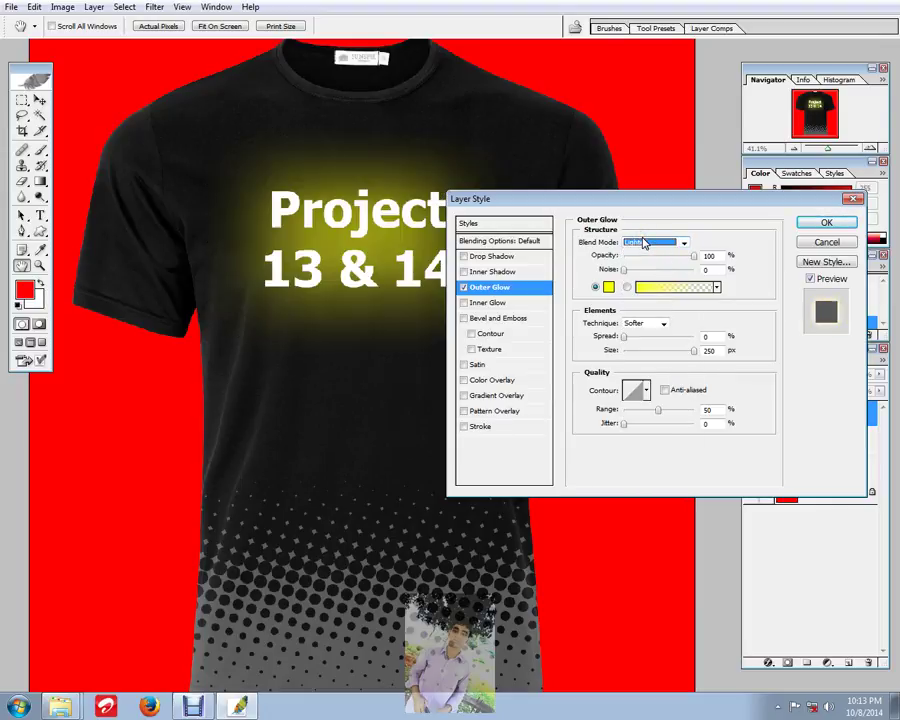
key(Down)
key(Down)
key(Down)
key(Down)
key(Down)
key(Down)
key(Down)
key(Down)
key(Down)
key(Down)
key(Down)
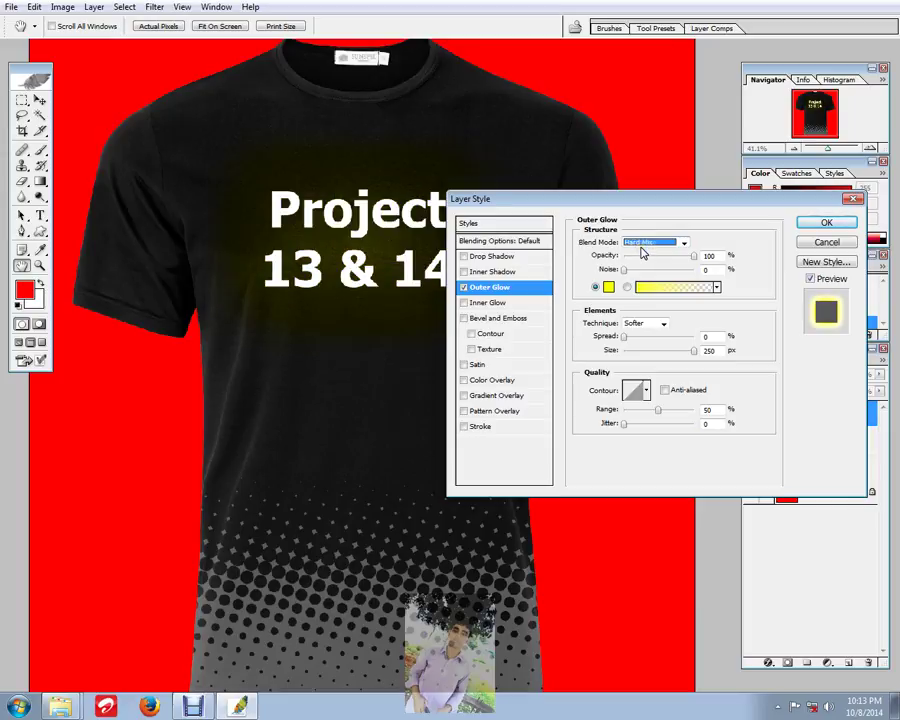
key(Down)
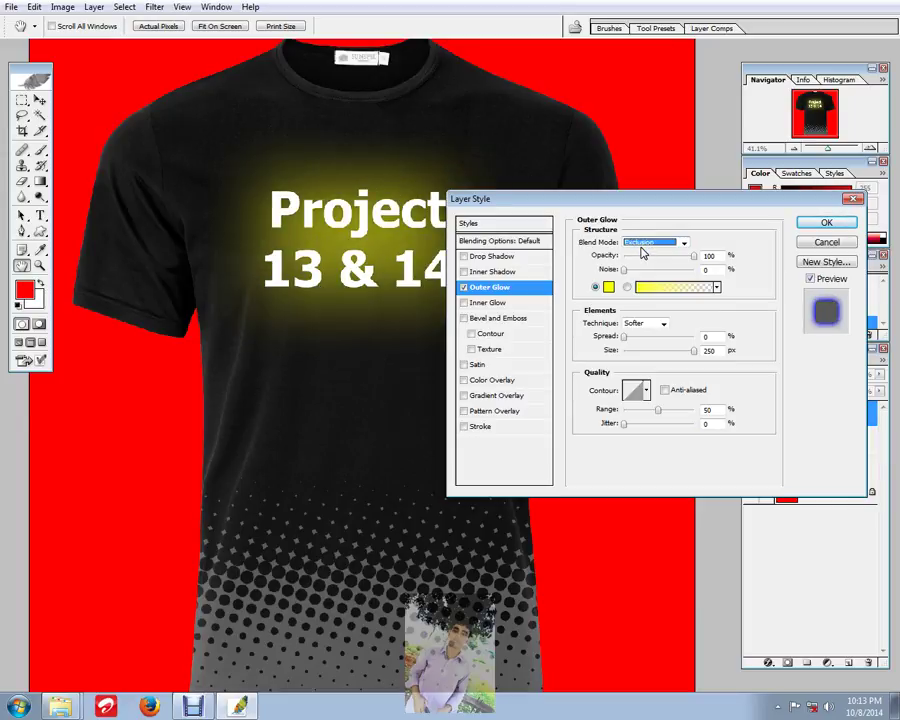
click(826, 222)
Step: Examine the whole shirt with the glowing text and halftone pattern at a smaller view size
click(368, 344)
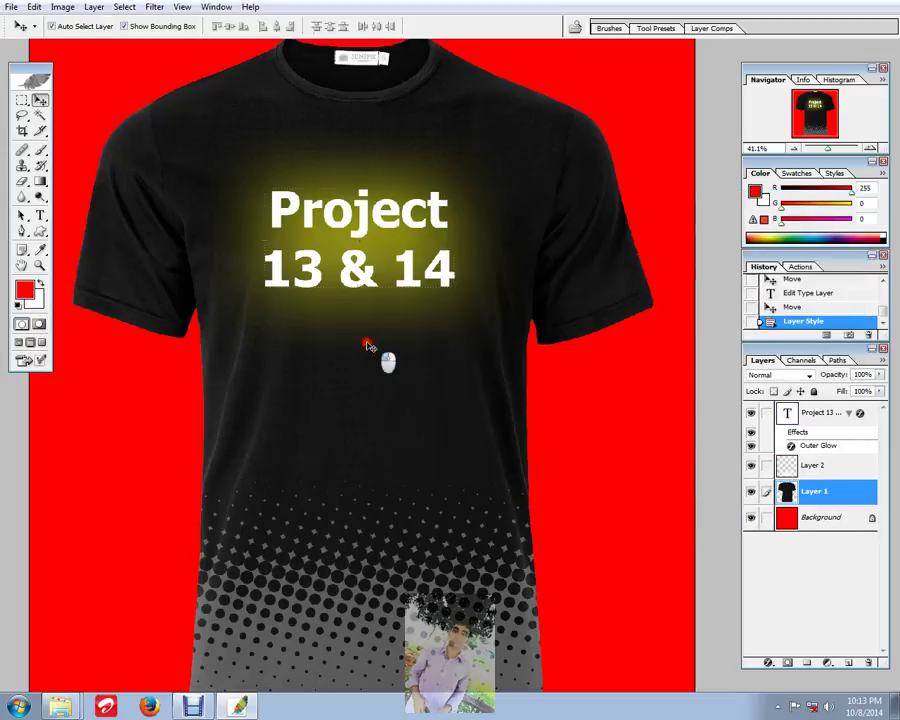
key(ctrl+minus)
key(ctrl+minus)
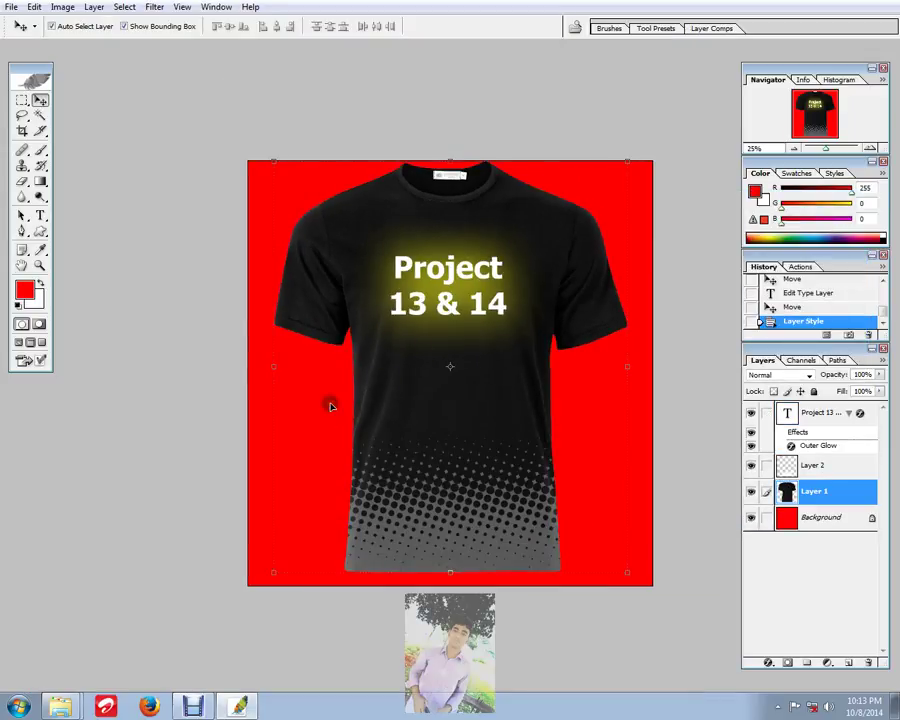
drag(297, 360, 329, 361)
key(ctrl+minus)
key(ctrl+minus)
key(ctrl+minus)
key(ctrl+minus)
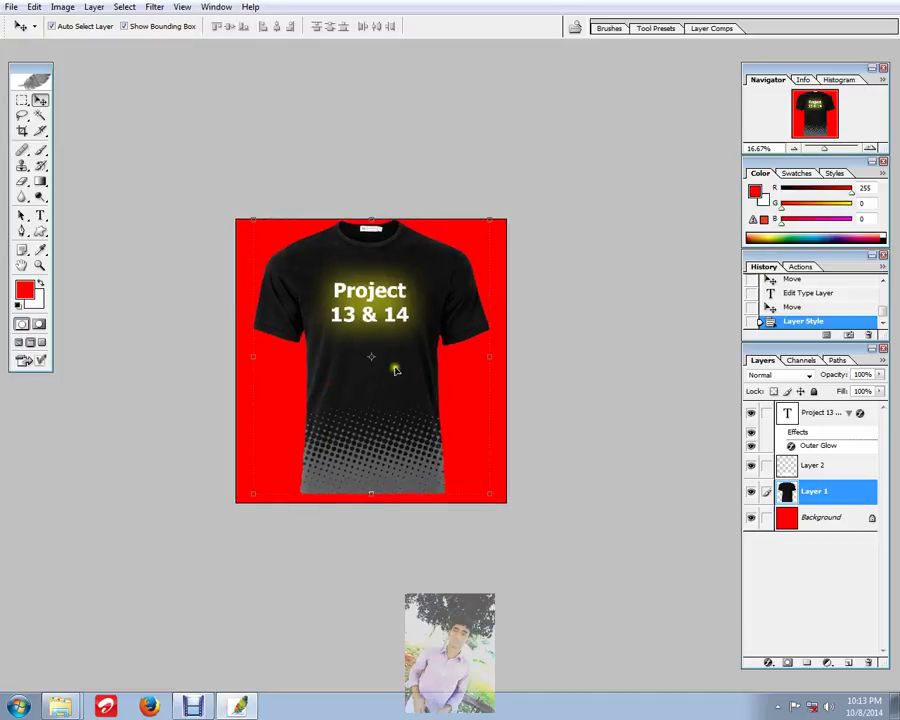
key(t)
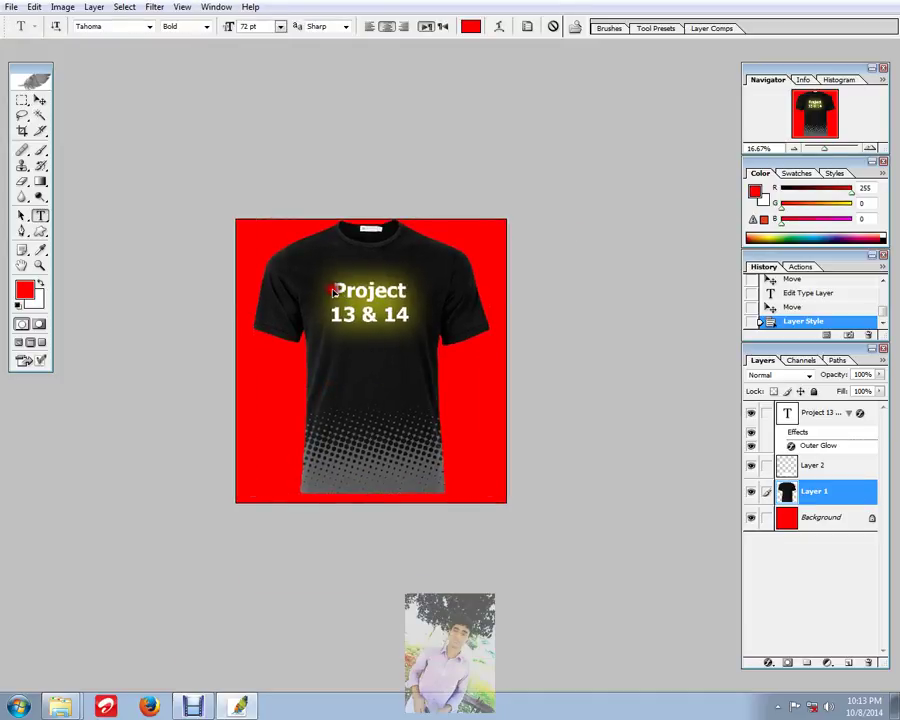
click(345, 290)
key(Escape)
click(350, 290)
key(ctrl+a)
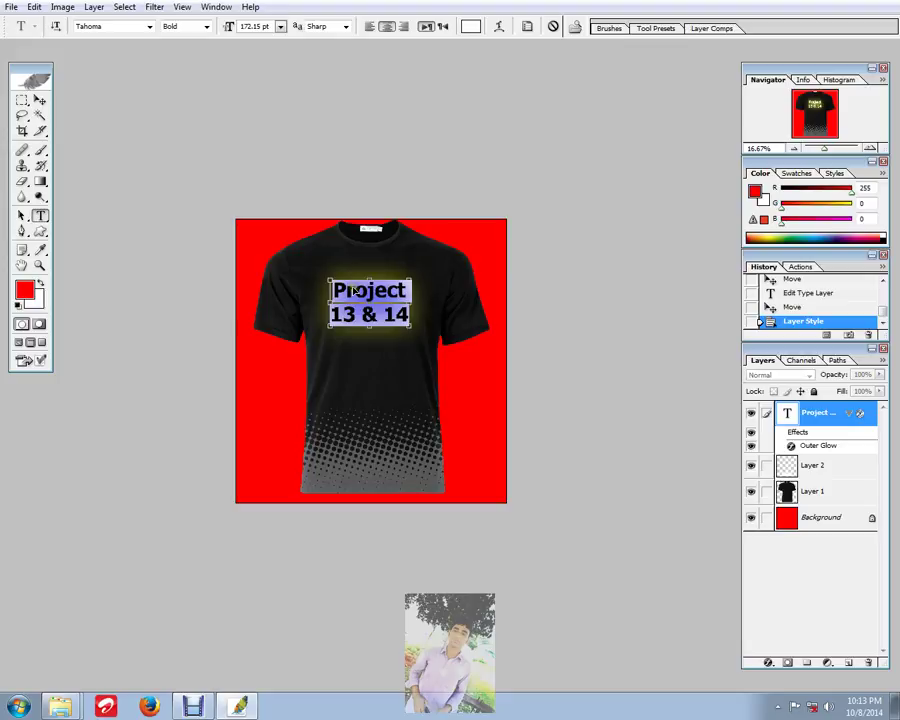
click(40, 100)
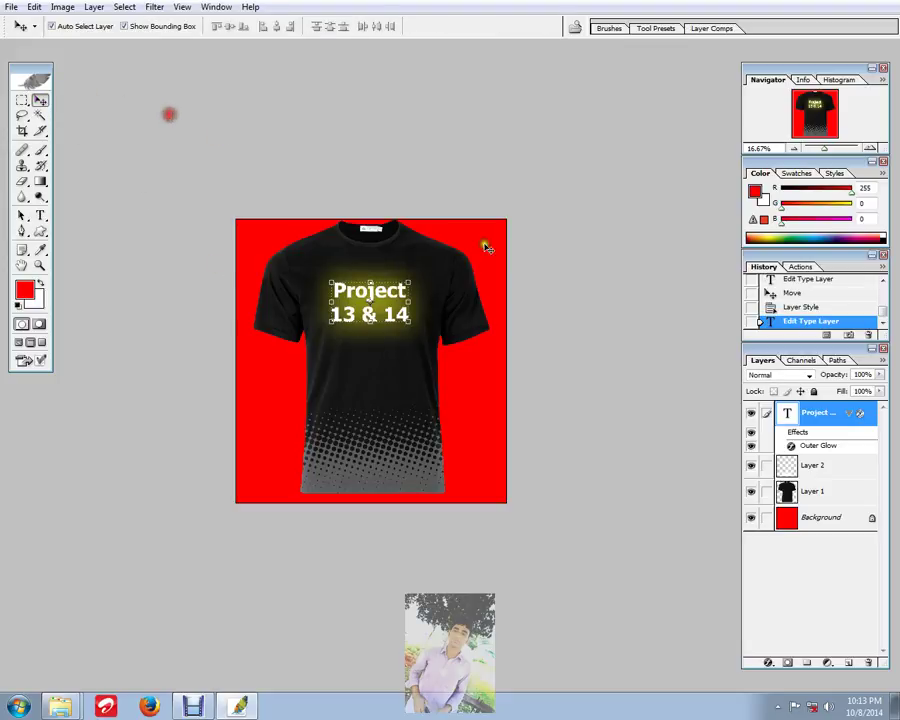
Step: Start saving the design under a new name, choosing the Desktop as location and "Project 13 & 14" as file name
drag(256, 216, 430, 366)
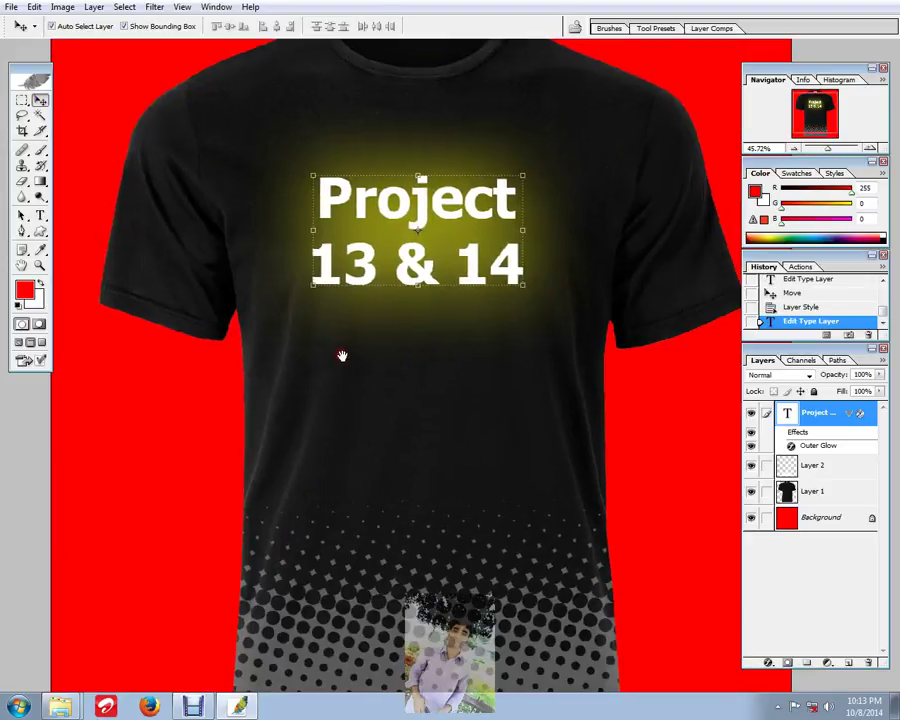
key(ctrl+minus)
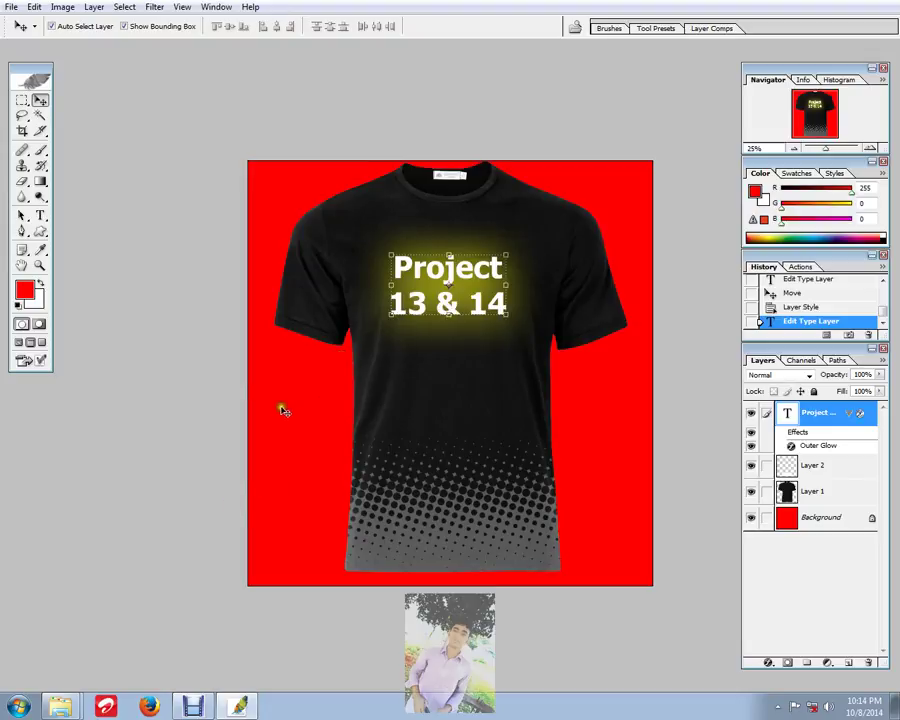
click(154, 264)
click(16, 9)
click(52, 173)
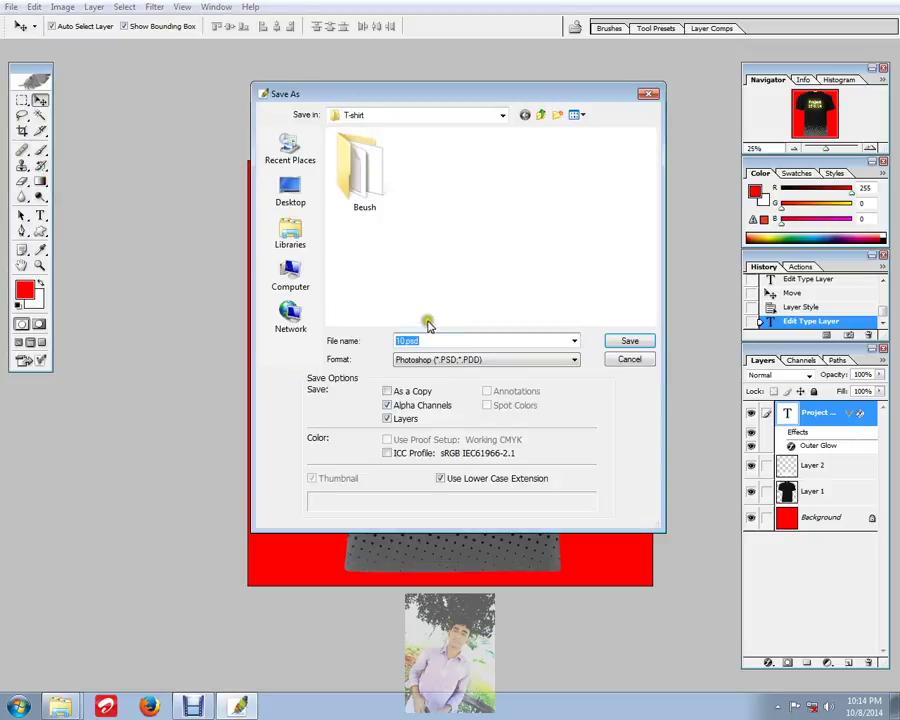
click(290, 190)
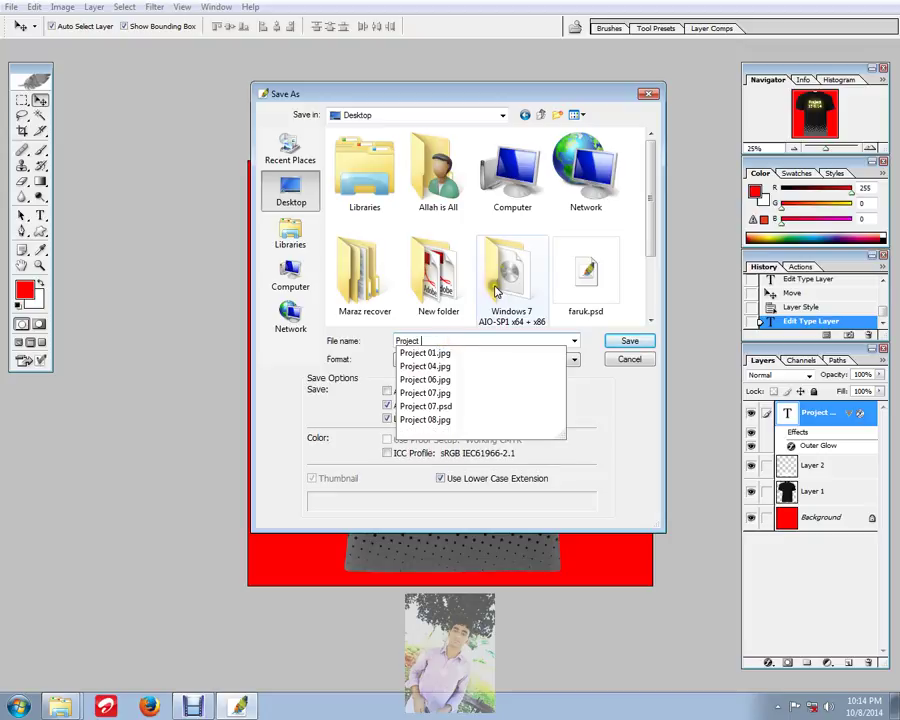
text(14)
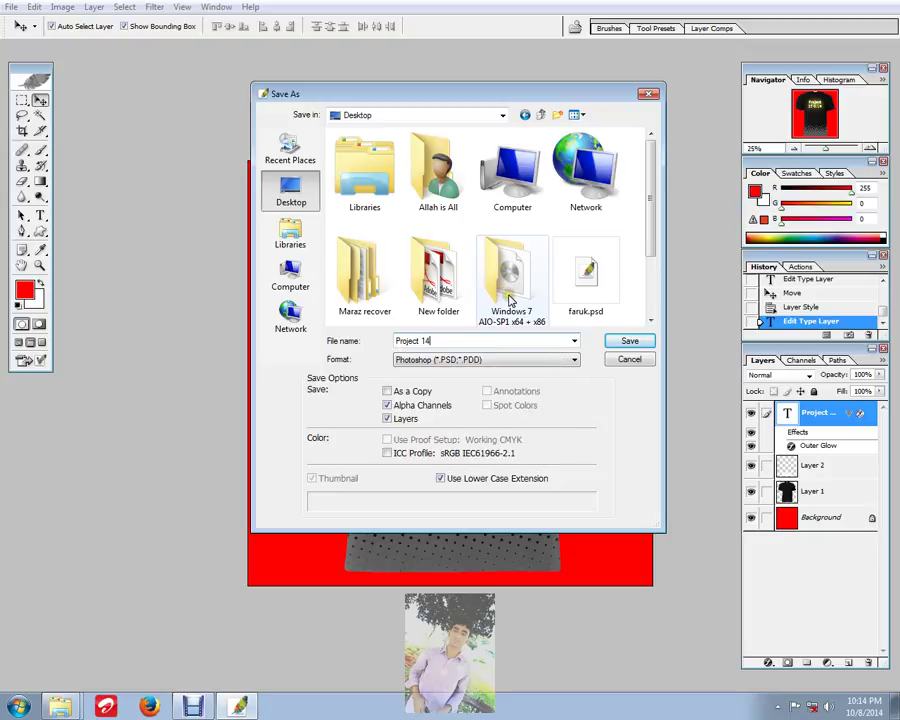
key(BackSpace)
text(1)
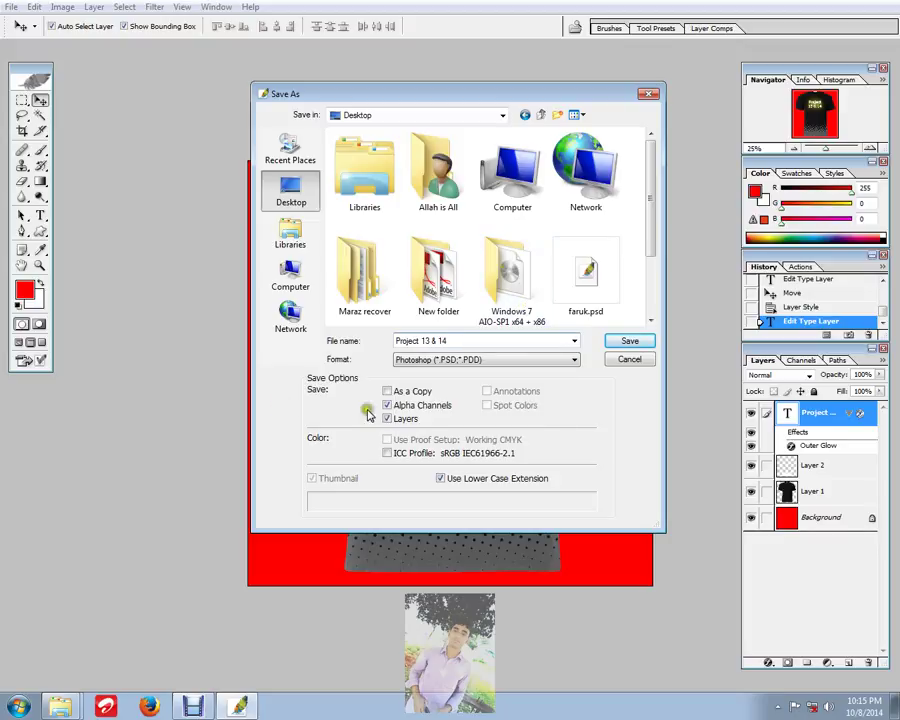
Step: Set the save format to JPEG and save the file at Maximum quality 12 with the Baseline ("Standard") option
click(474, 361)
click(445, 427)
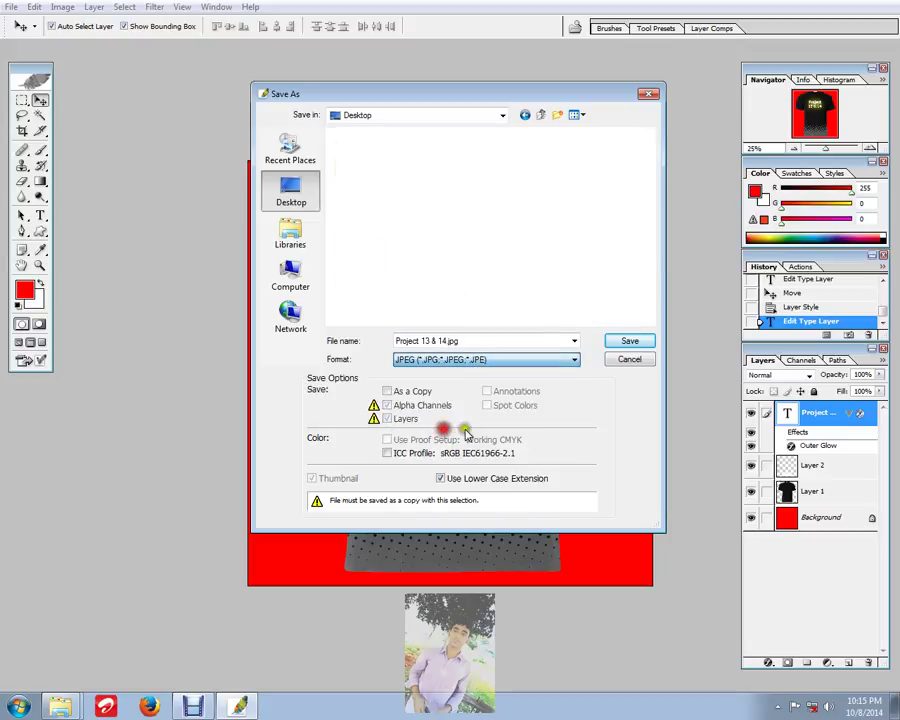
click(632, 349)
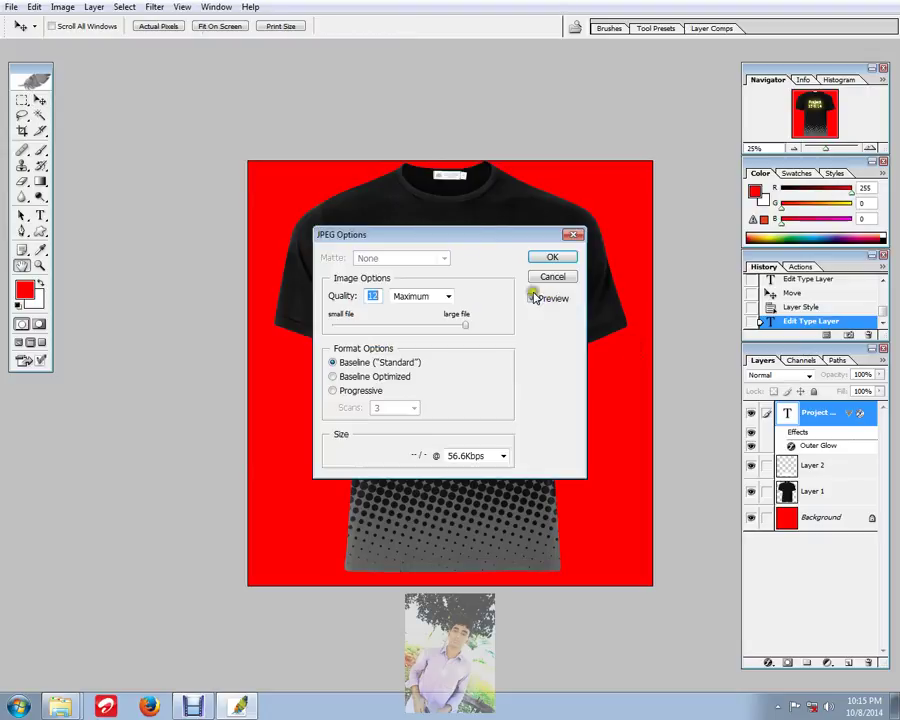
click(538, 255)
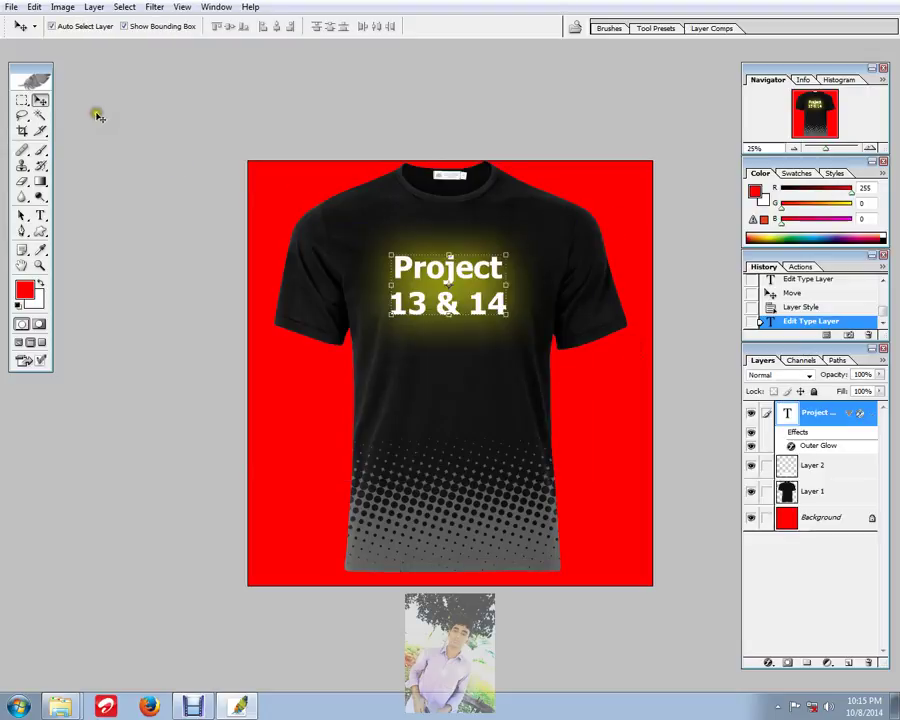
Step: Return to the standard screen mode and minimize the image editor and the T-shirt folder window to reach the desktop
click(8, 7)
click(352, 84)
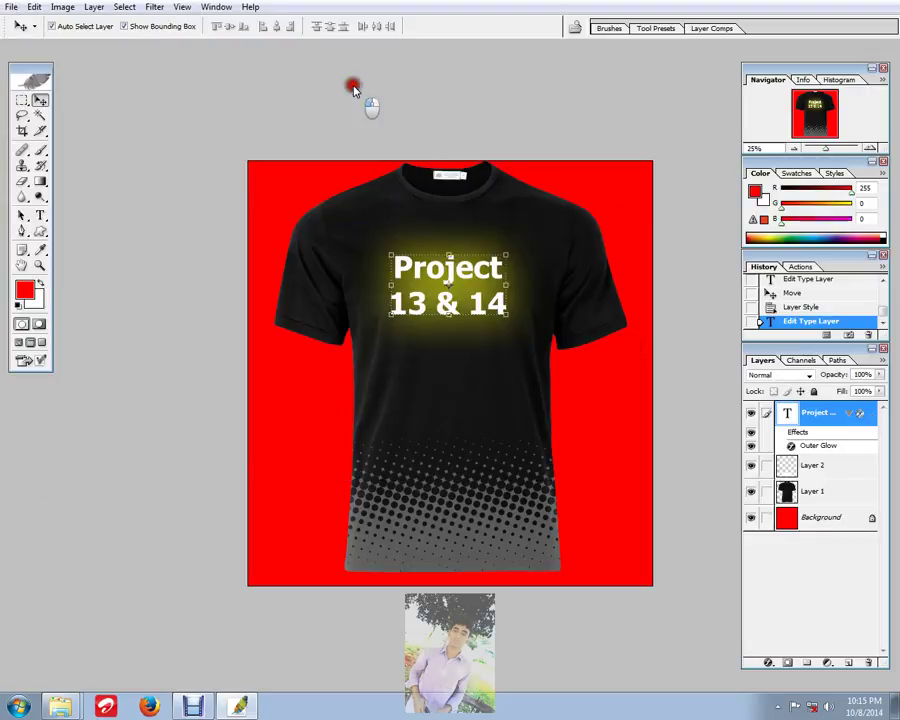
click(20, 344)
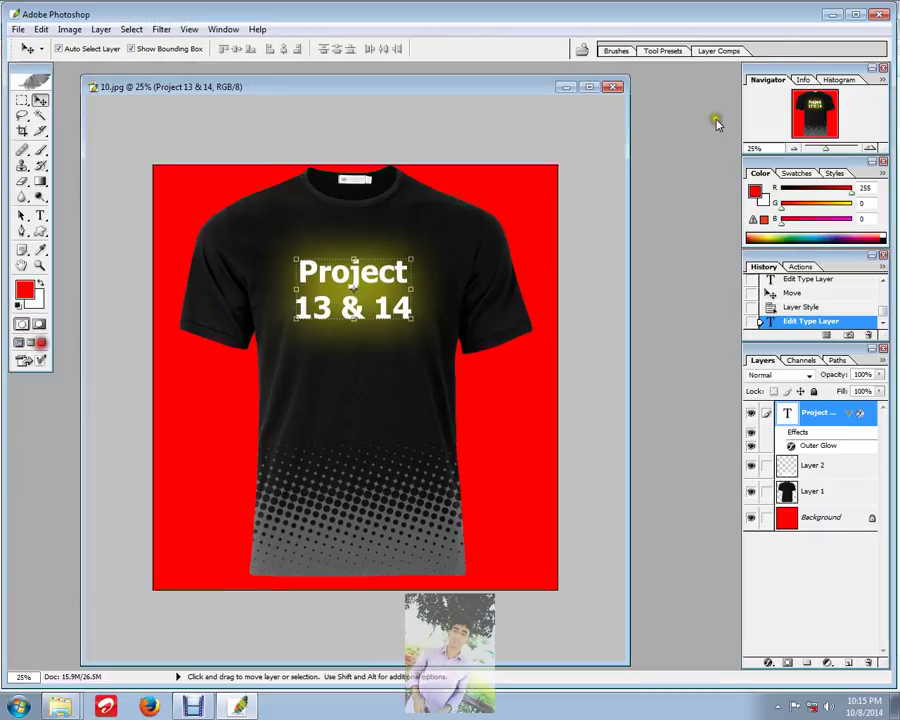
click(830, 10)
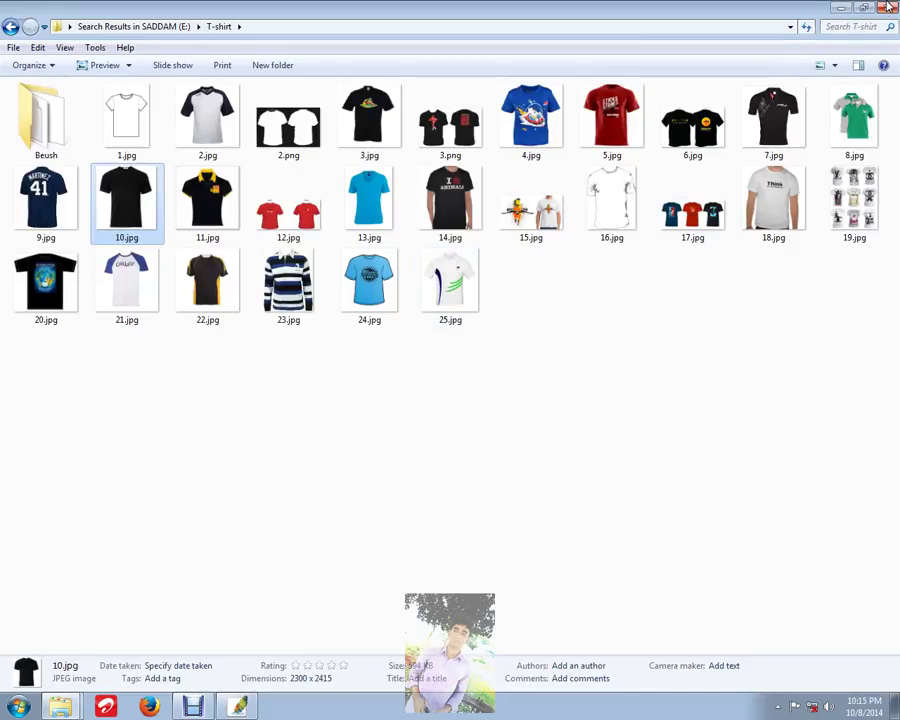
click(838, 7)
Step: Open "Project 13 & 14.jpg" from the desktop in Windows Photo Viewer, inspect the saved design, and close the viewer
right_click(391, 309)
right_click(441, 352)
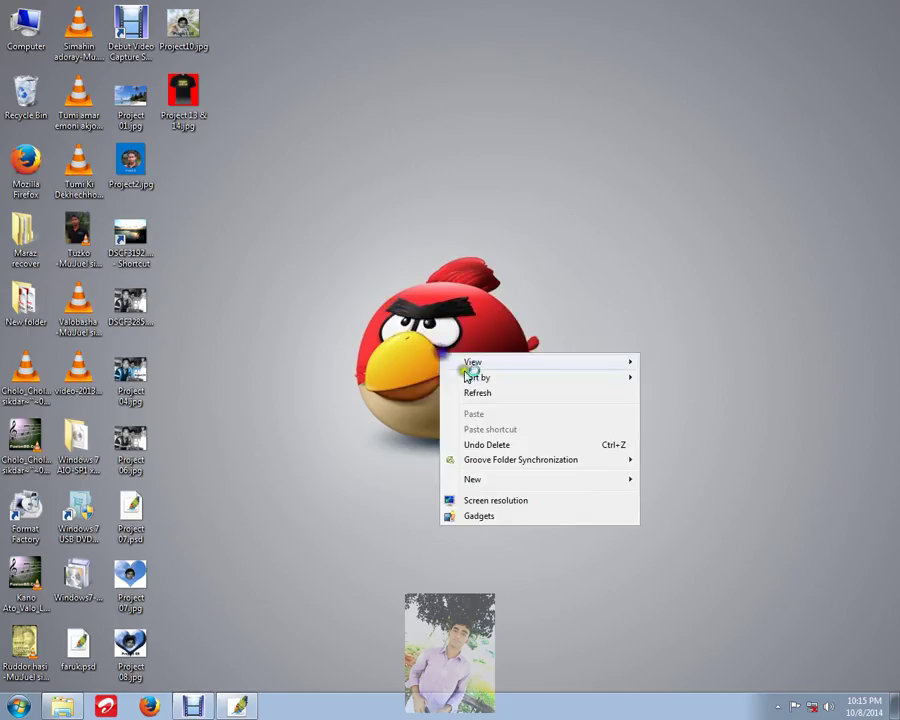
click(337, 240)
double_click(196, 108)
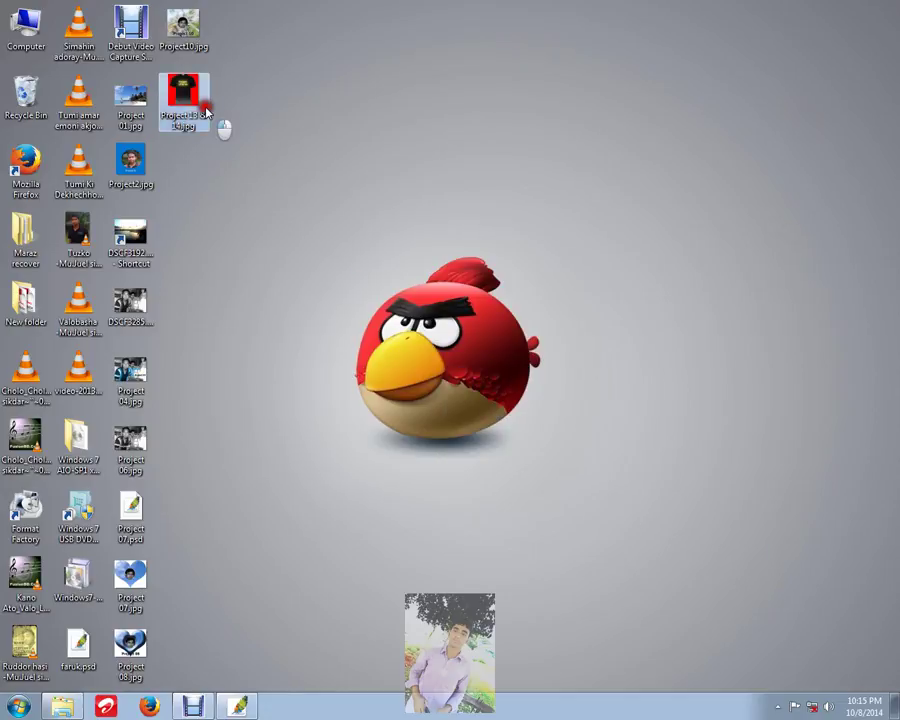
scroll(458, 220, up, 2)
scroll(461, 203, down, 2)
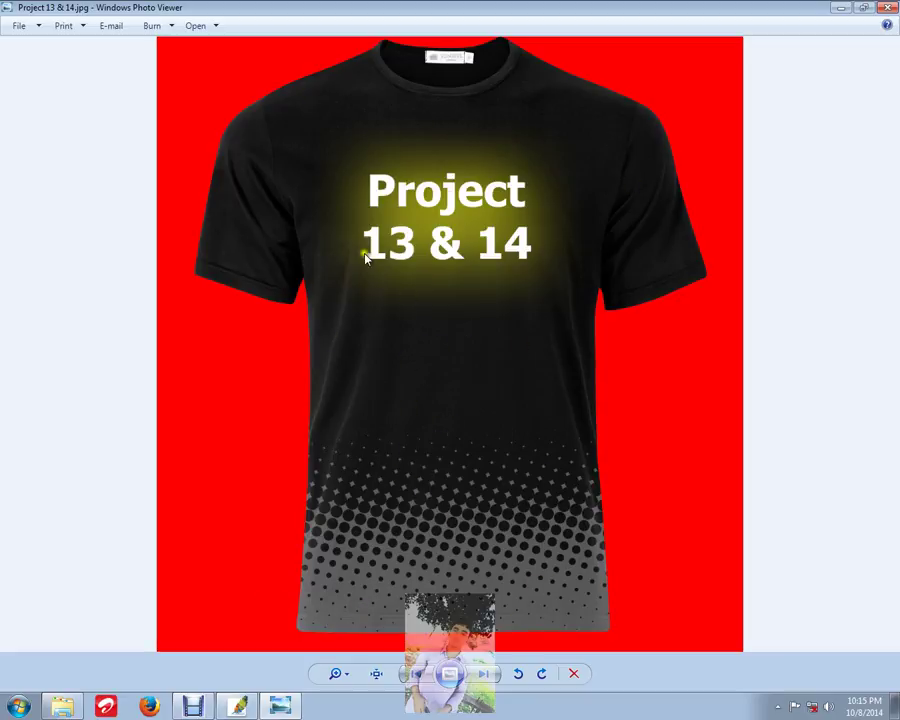
click(886, 7)
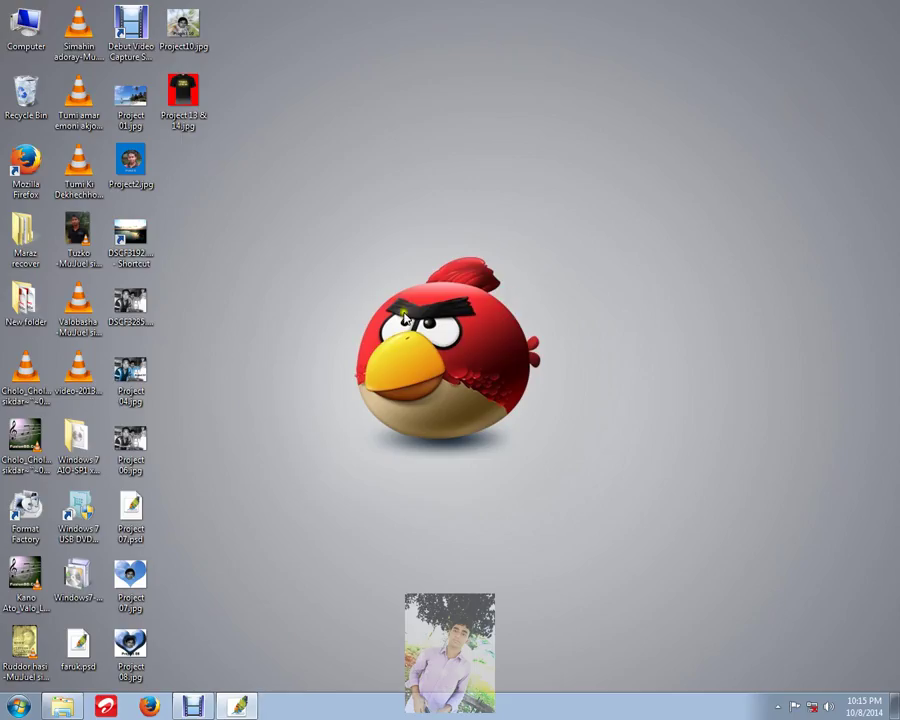
right_click(404, 312)
right_click(444, 357)
right_click(494, 396)
right_click(566, 446)
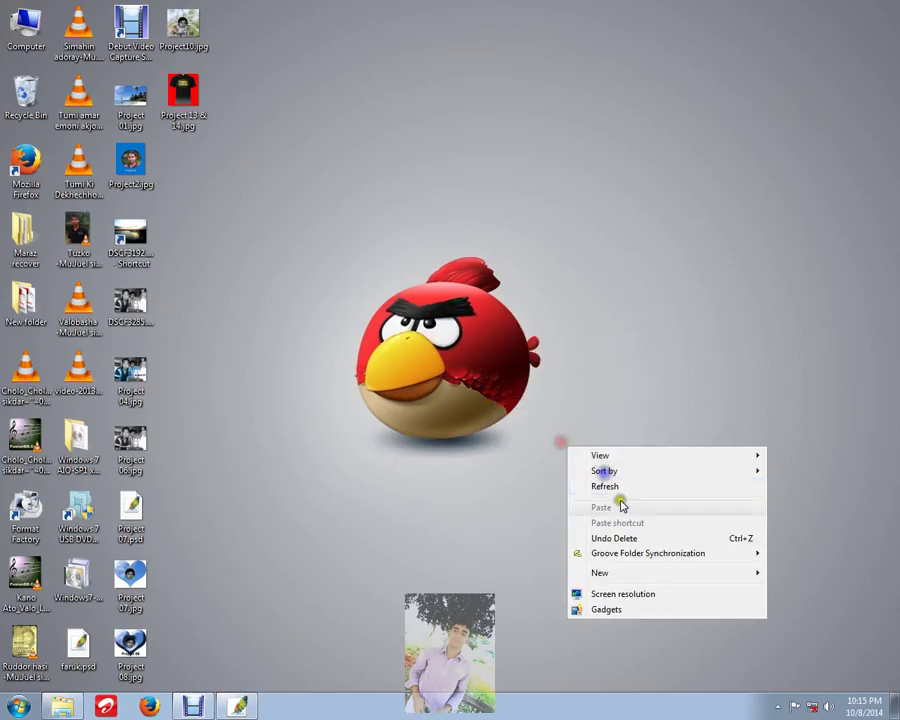